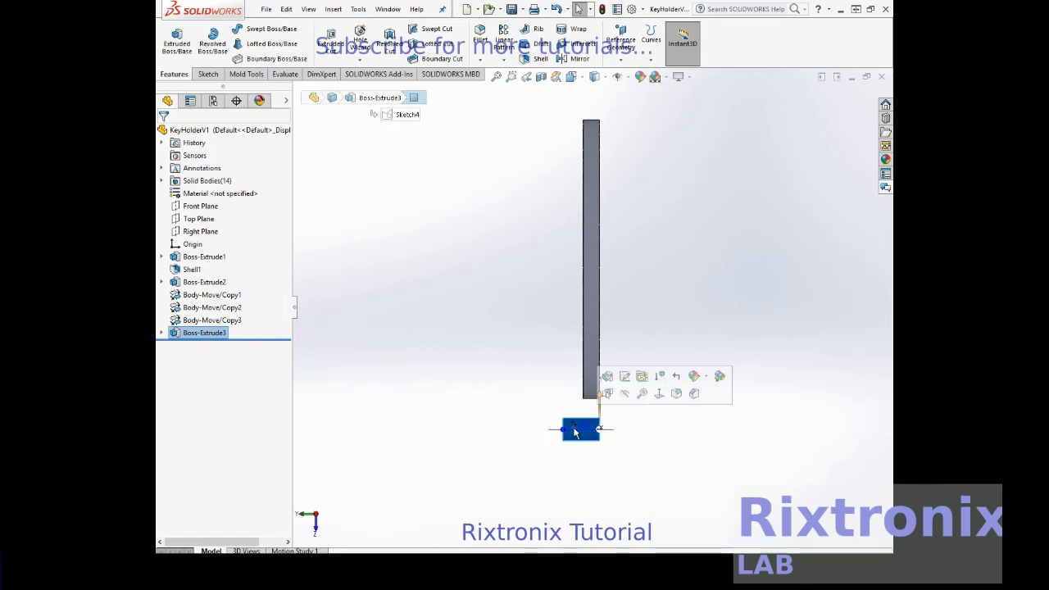
pyautogui.click(333, 10)
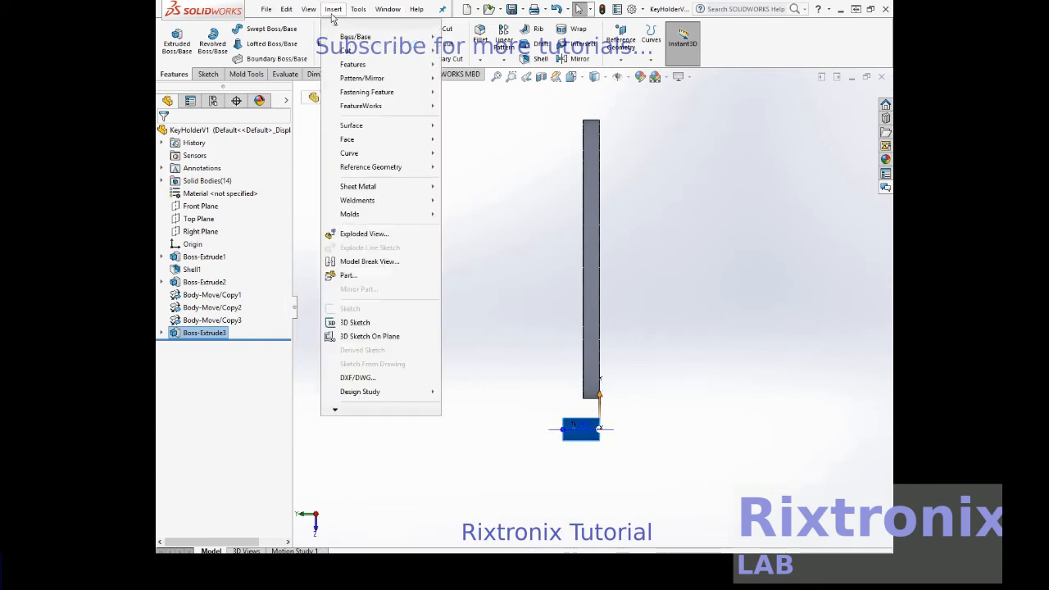
pyautogui.moveTo(357, 67)
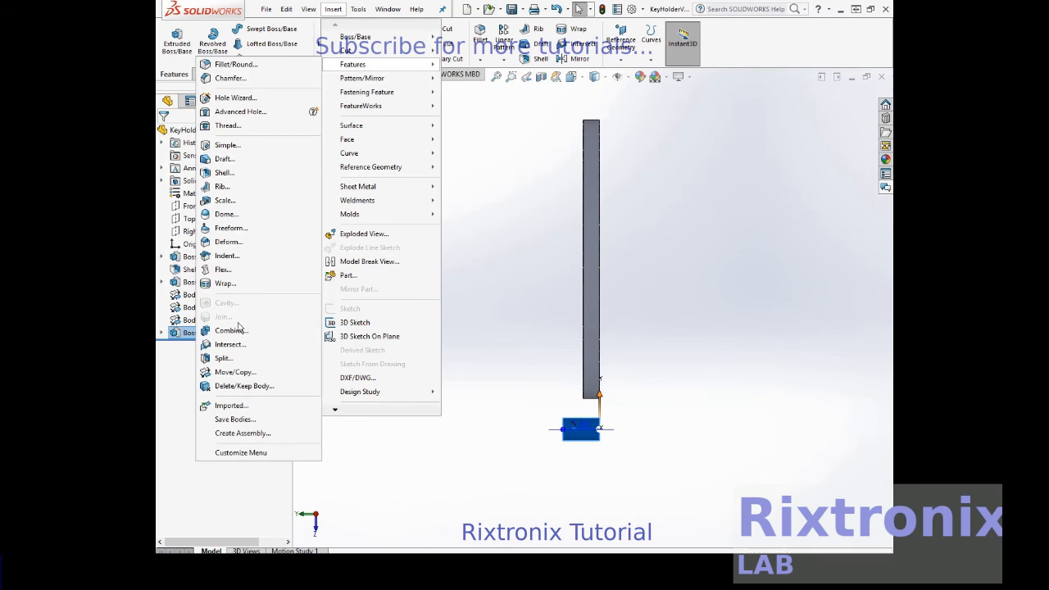
pyautogui.click(253, 372)
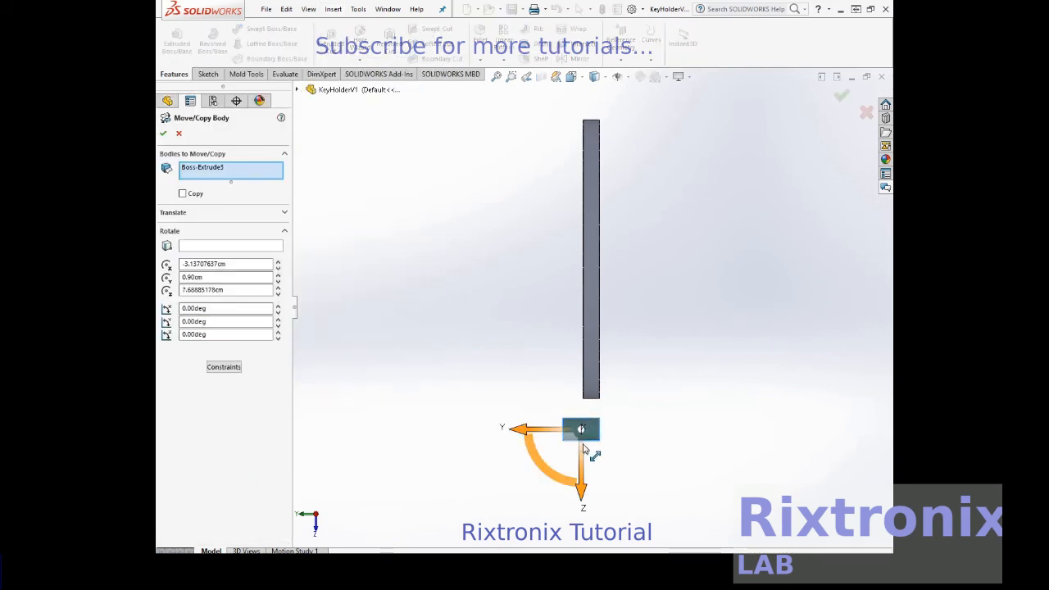
pyautogui.moveTo(583, 479); pyautogui.dragTo(583, 197)
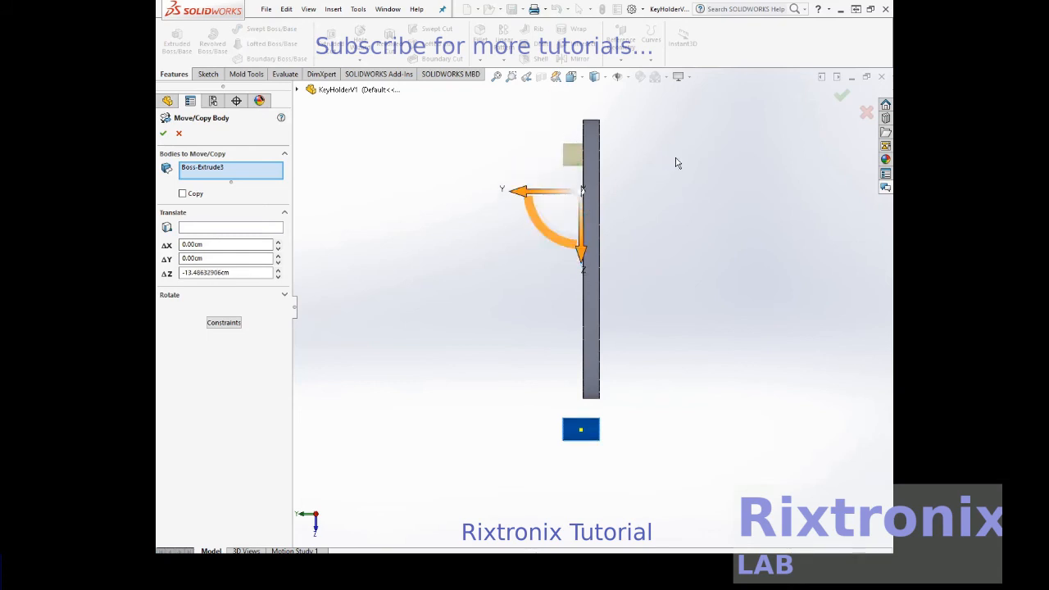
pyautogui.click(606, 79)
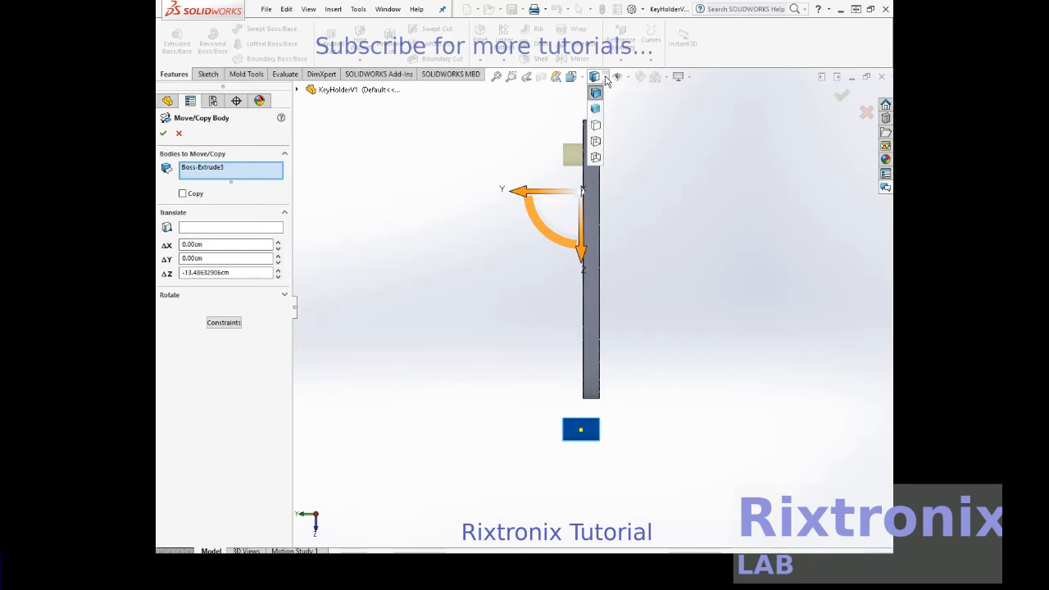
pyautogui.click(582, 77)
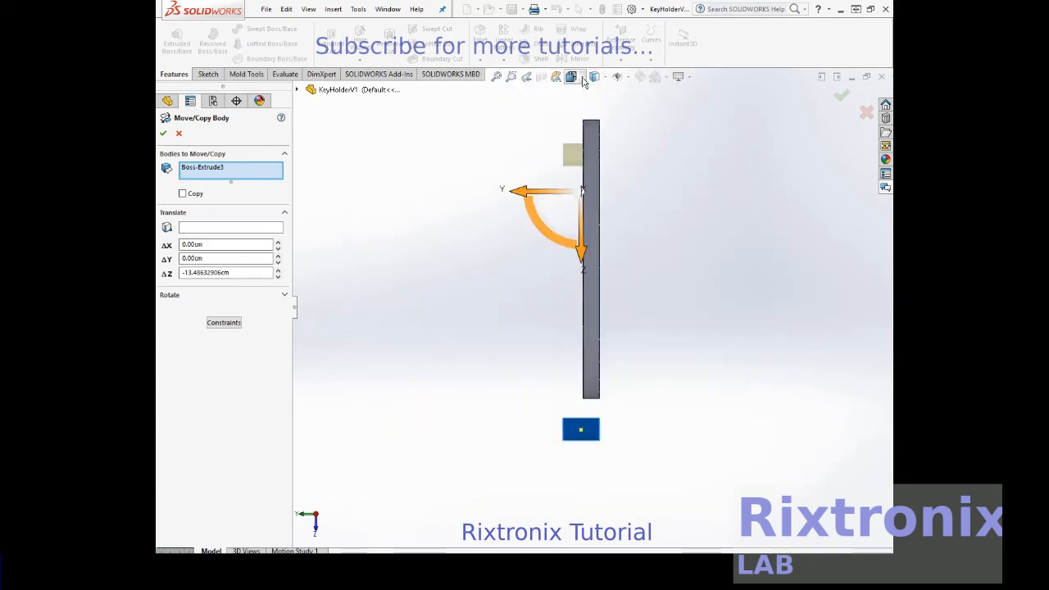
pyautogui.click(572, 77)
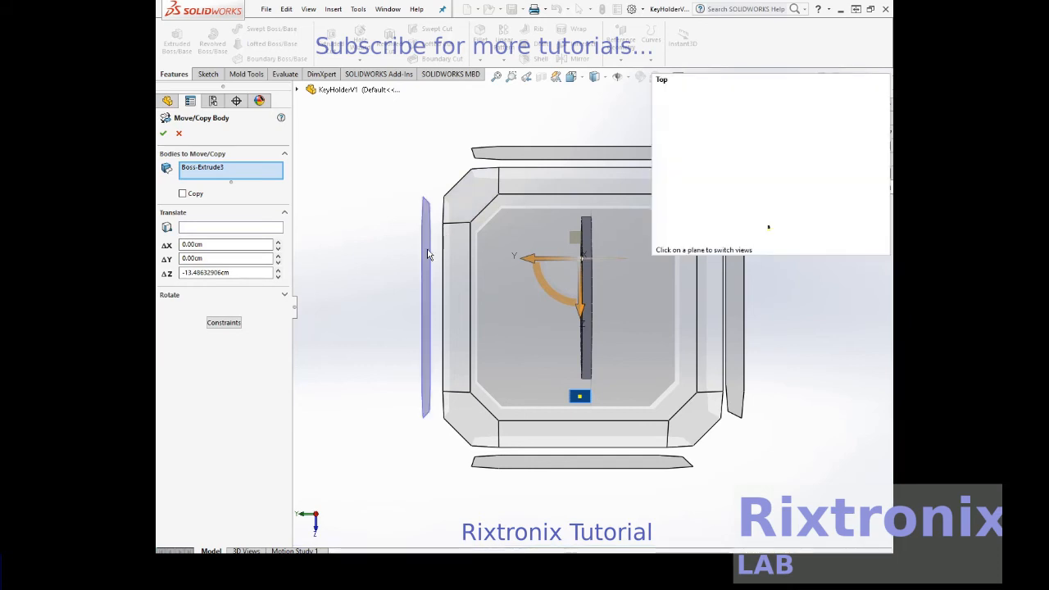
pyautogui.click(427, 255)
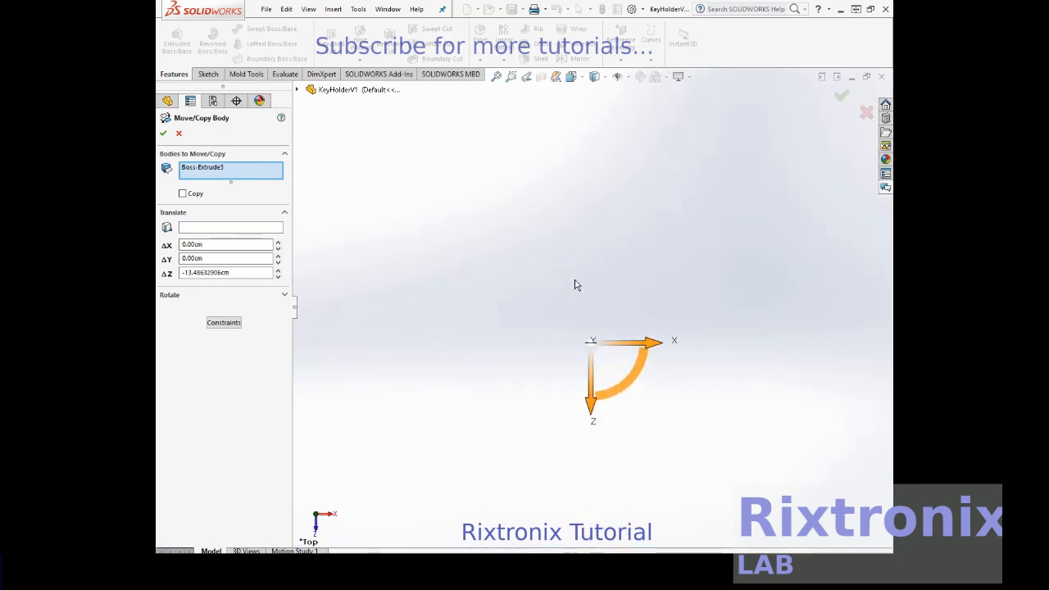
pyautogui.click(581, 78)
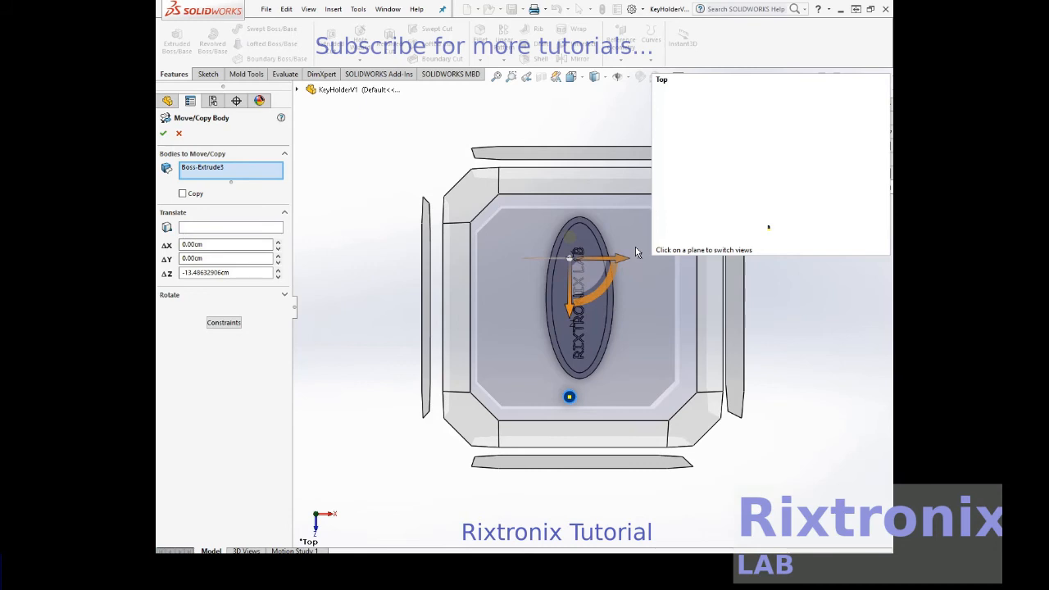
pyautogui.click(637, 252)
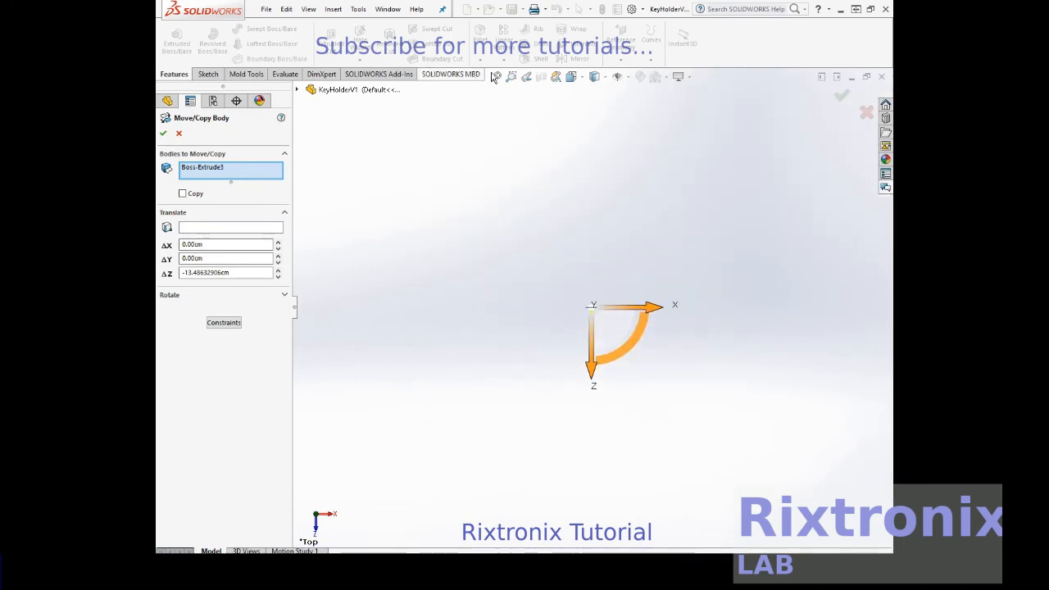
pyautogui.click(584, 78)
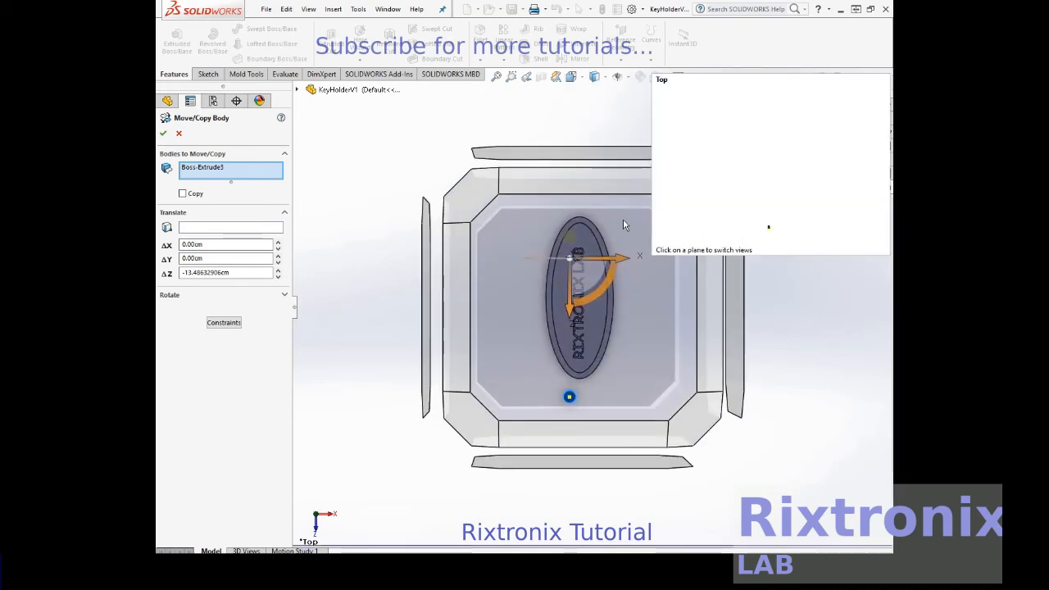
pyautogui.click(569, 304)
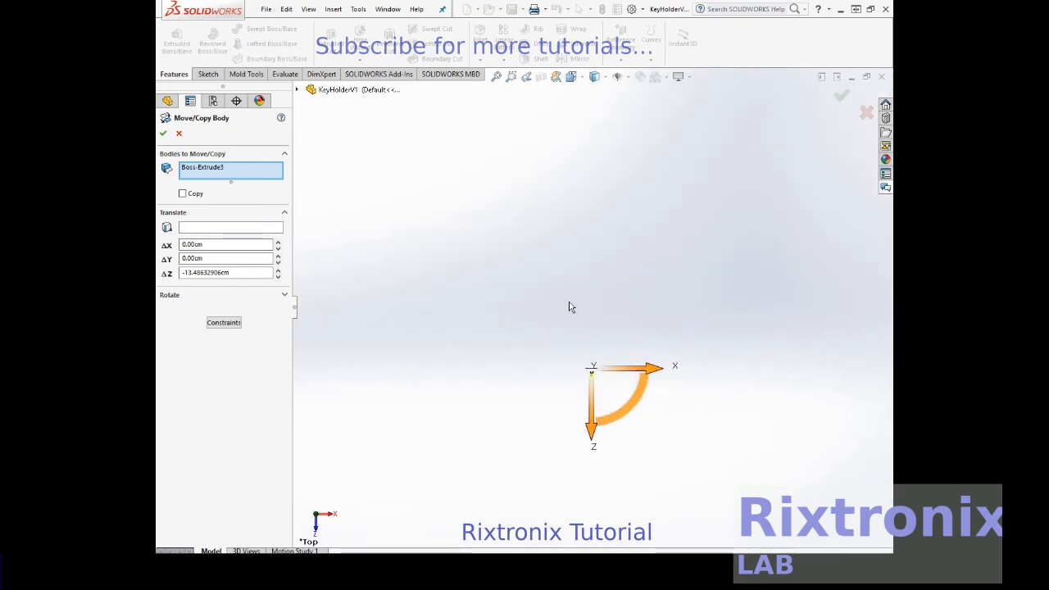
pyautogui.click(179, 133)
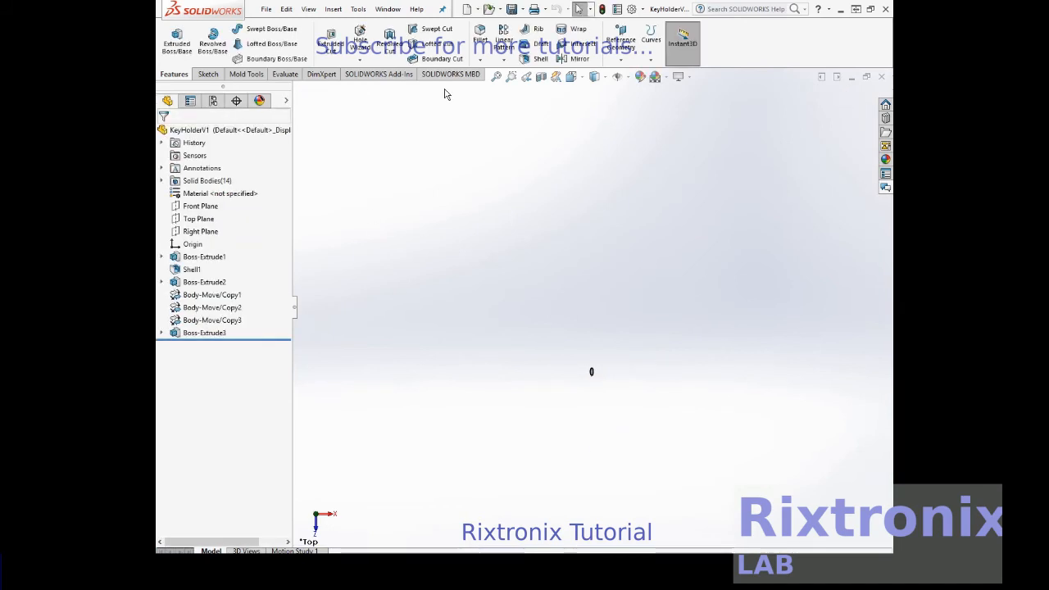
# - Move the small cylinder body about 13 cm in the negative Z direction, onto the oval plate's end beyond the lettering
pyautogui.click(583, 82)
pyautogui.click(638, 294)
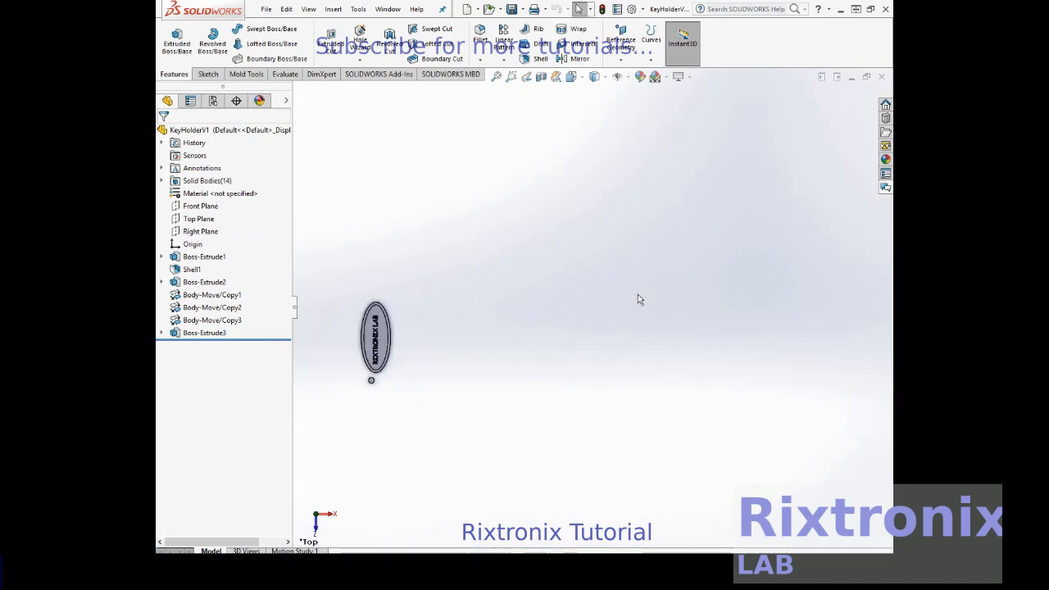
pyautogui.click(206, 207)
pyautogui.click(266, 194)
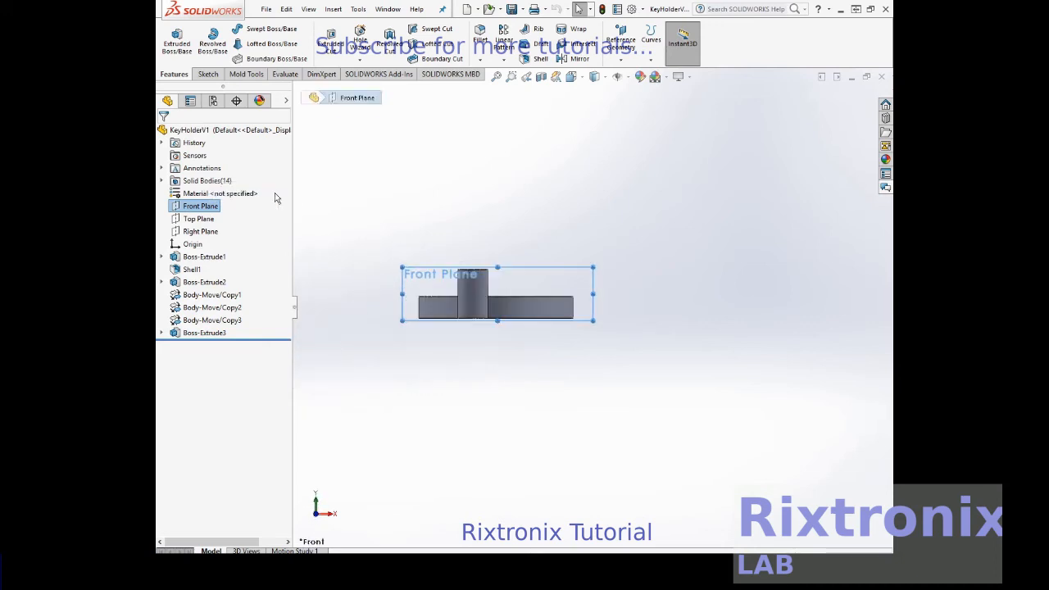
pyautogui.click(198, 219)
pyautogui.rightClick(198, 221)
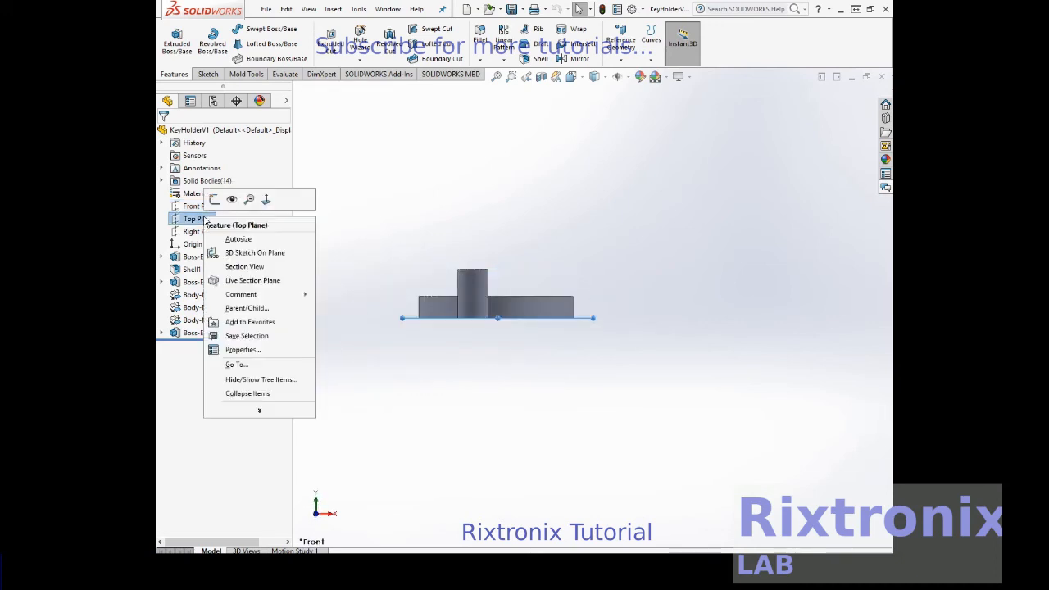
pyautogui.click(266, 201)
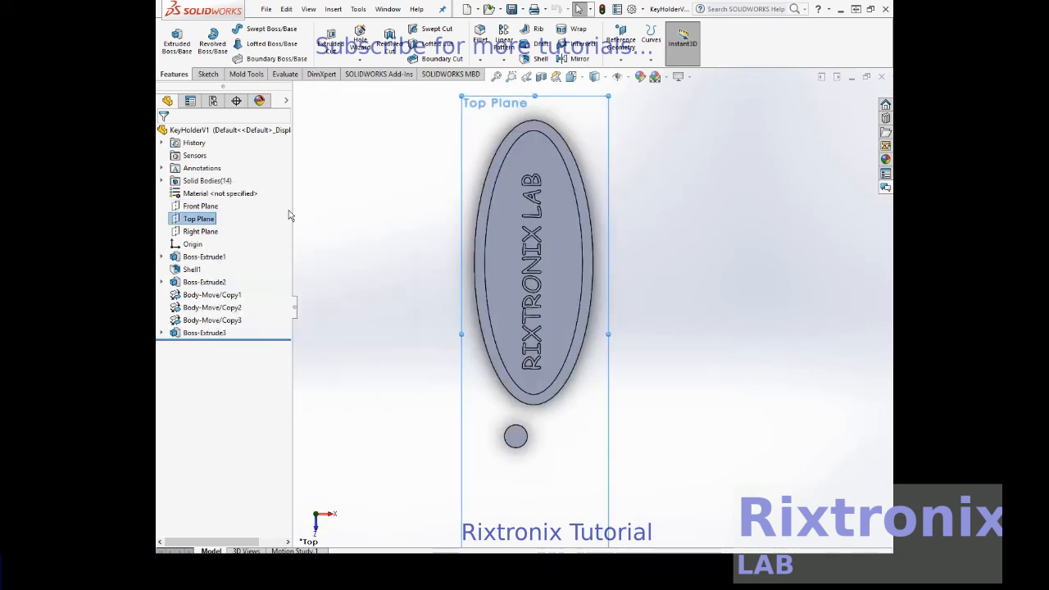
pyautogui.click(526, 448)
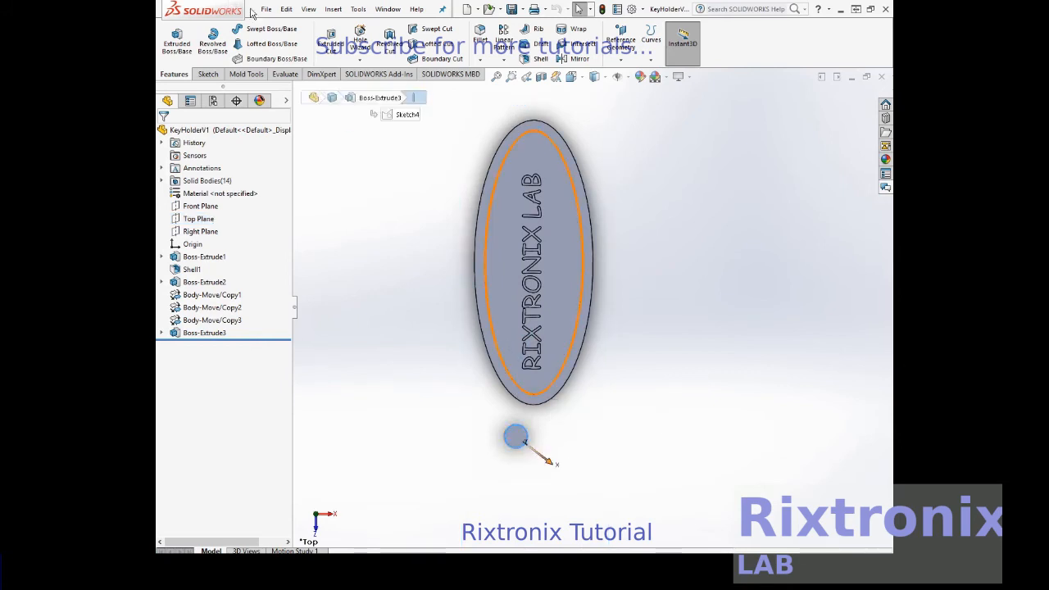
pyautogui.click(333, 9)
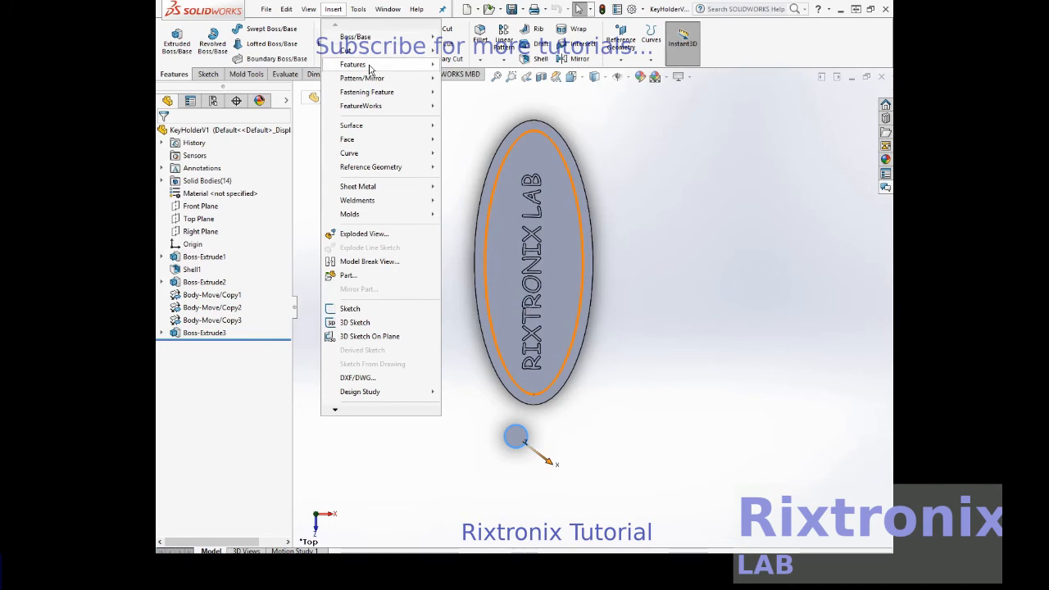
pyautogui.moveTo(369, 65)
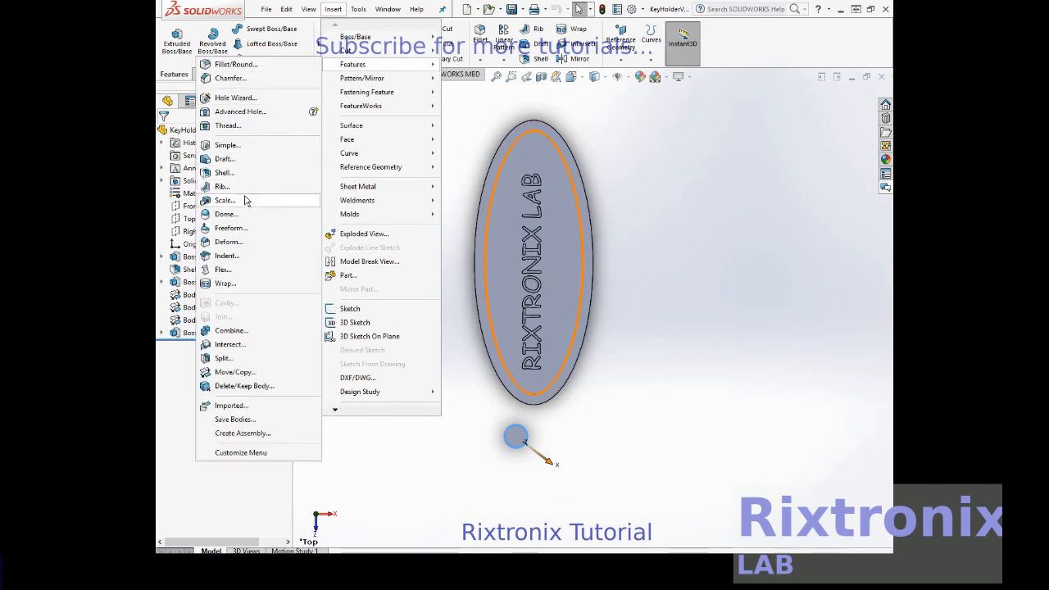
pyautogui.click(297, 370)
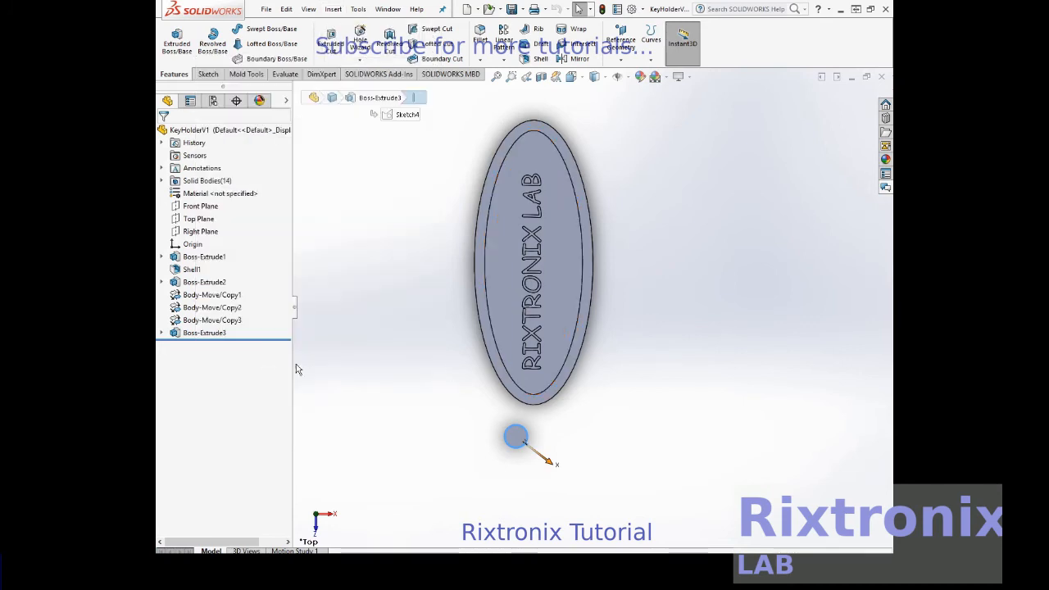
pyautogui.click(515, 440)
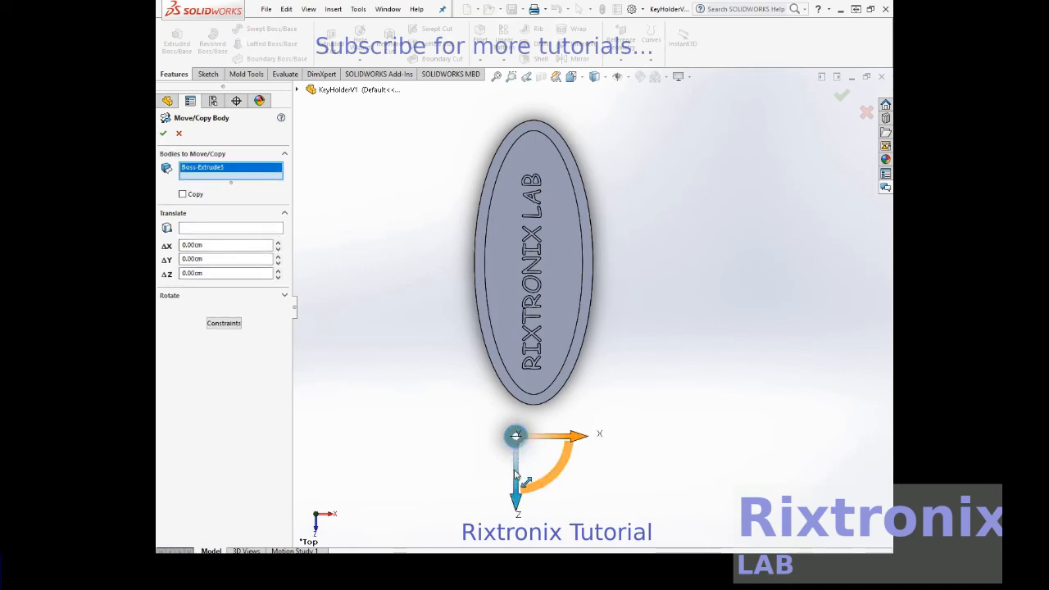
pyautogui.moveTo(516, 477); pyautogui.dragTo(534, 197)
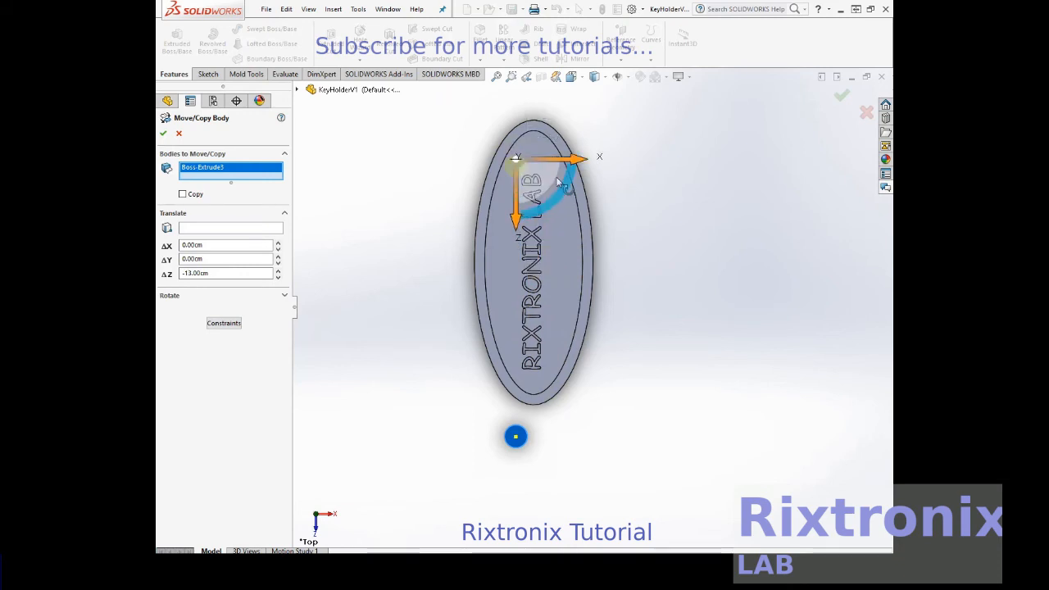
# - Shift the cylinder body along X onto the plate's long centreline, adjust its Z position clear of the lettering and apply the move
pyautogui.moveTo(552, 162); pyautogui.dragTo(569, 164)
pyautogui.moveTo(524, 212); pyautogui.dragTo(525, 197)
pyautogui.click(163, 135)
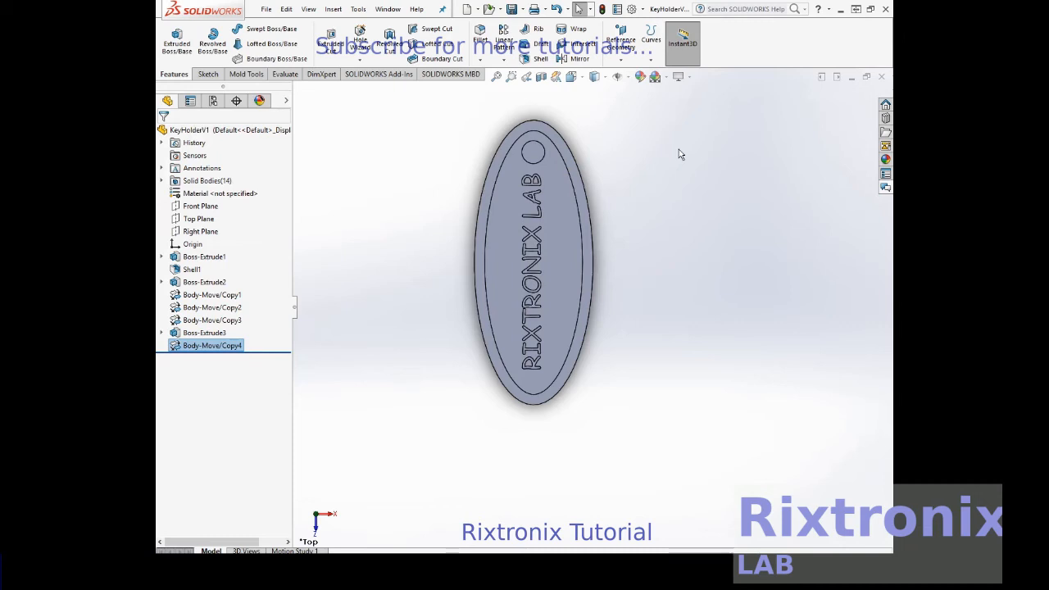
# - Move the cylinder body about 0.55 cm in the negative Y direction so it passes through the plate's thickness
pyautogui.click(583, 78)
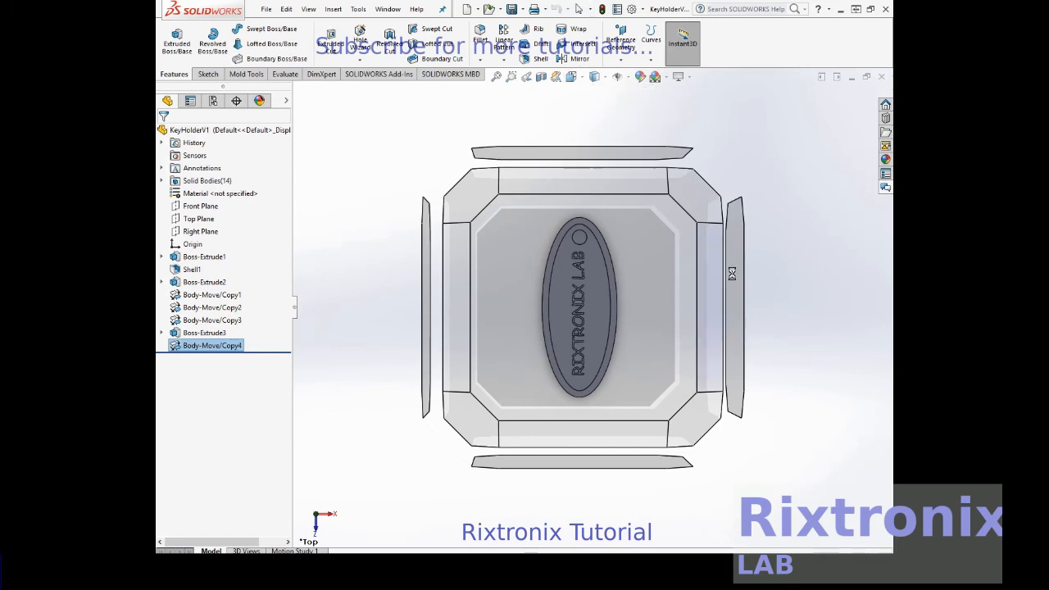
pyautogui.click(733, 277)
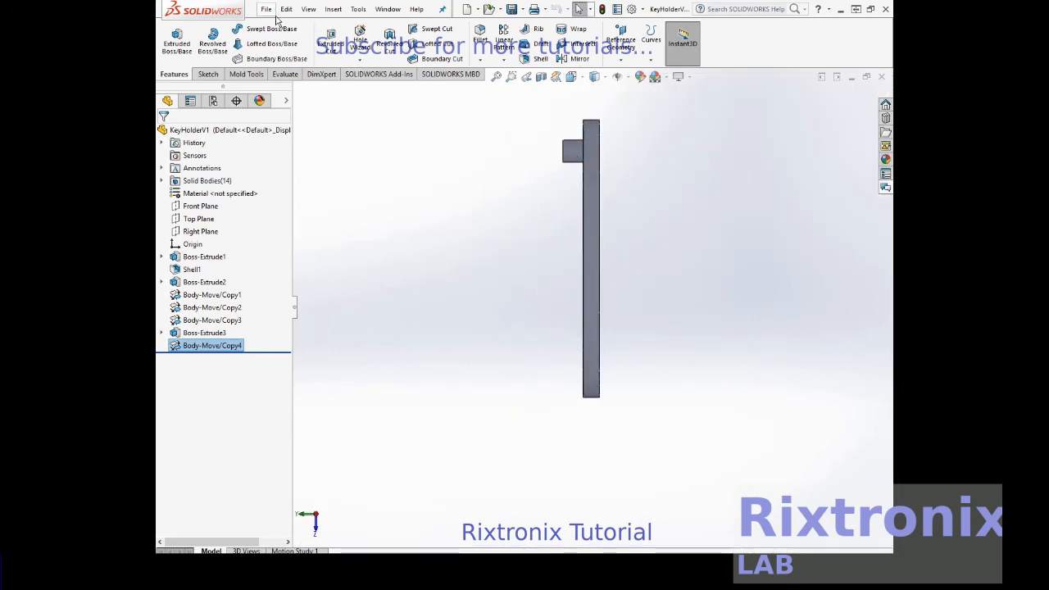
pyautogui.click(333, 9)
pyautogui.moveTo(358, 82)
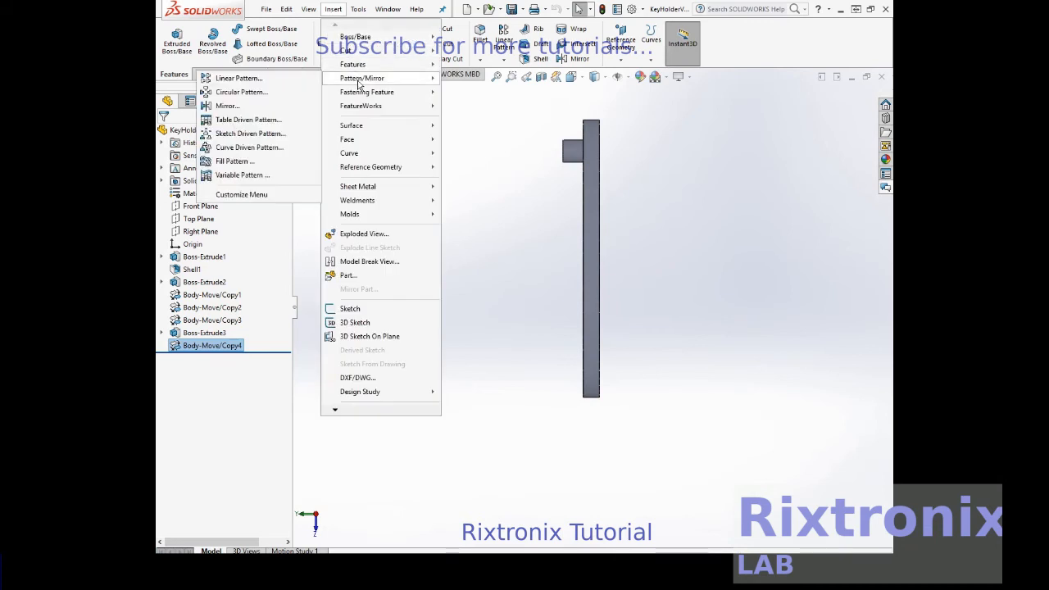
pyautogui.moveTo(352, 64)
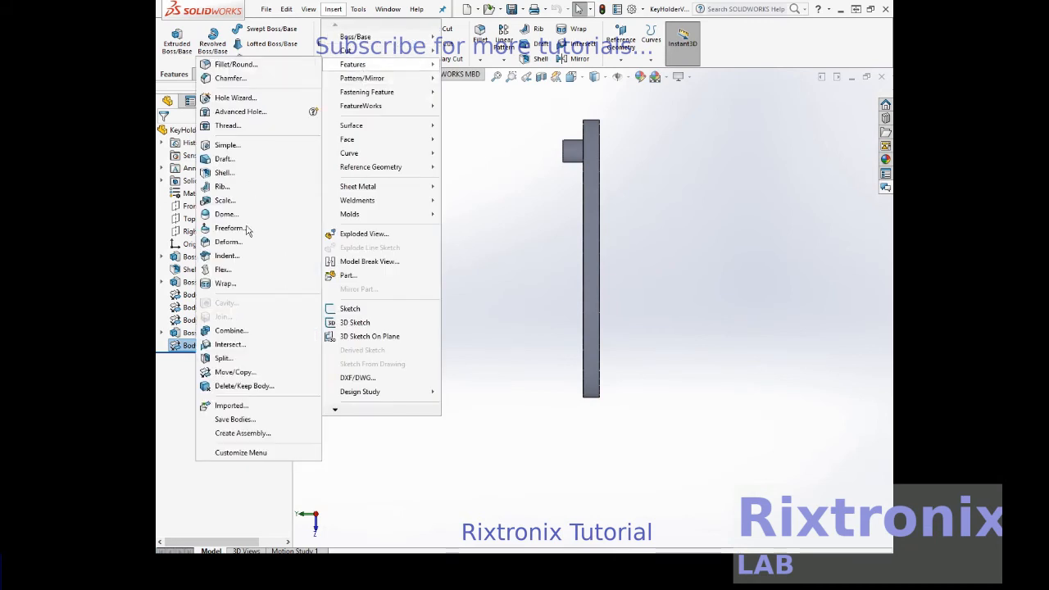
pyautogui.click(260, 372)
pyautogui.click(571, 157)
pyautogui.moveTo(539, 153); pyautogui.dragTo(547, 155)
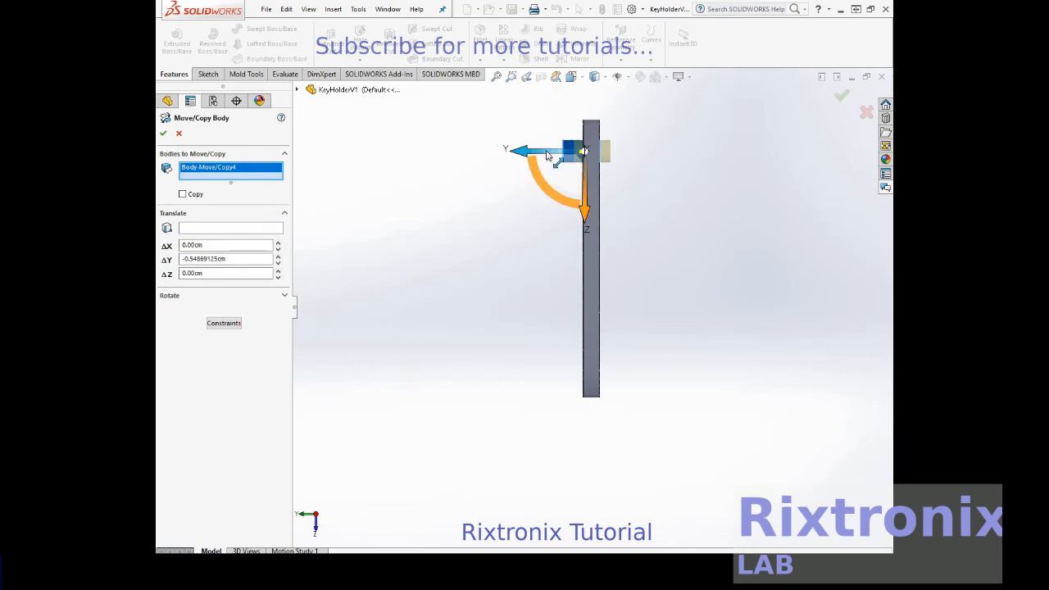
pyautogui.click(163, 134)
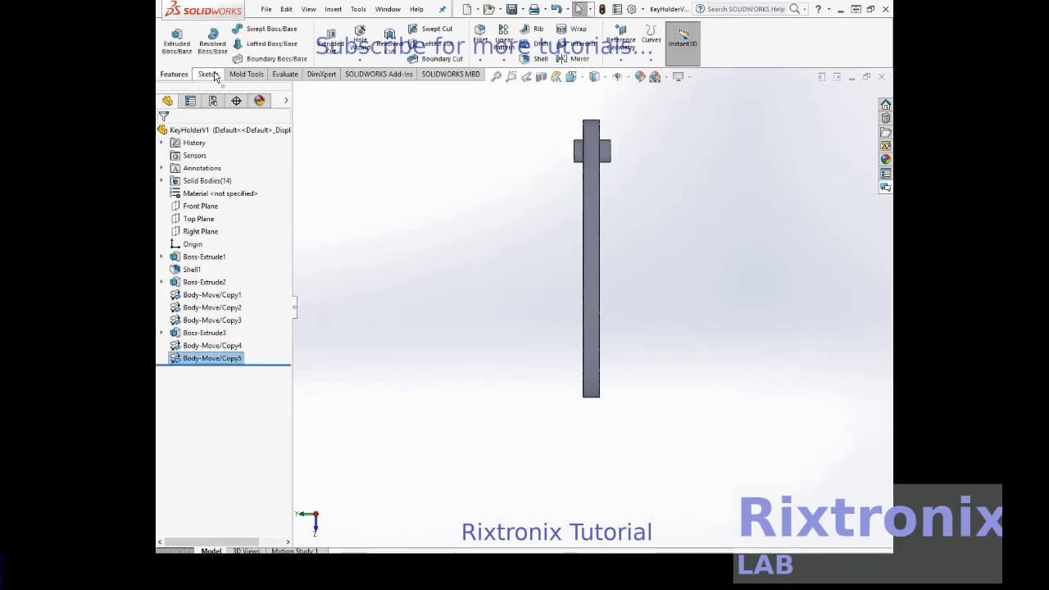
# - Inspect the cylinder's placement in the plate from an angled view and save the key holder part
pyautogui.rightClick(681, 183)
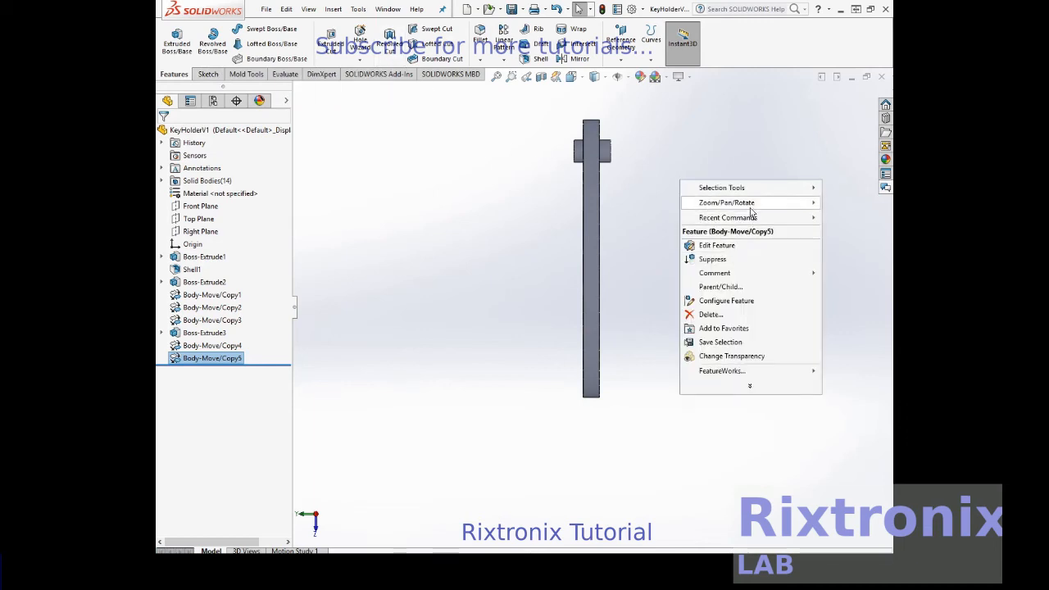
pyautogui.moveTo(751, 210)
pyautogui.click(628, 258)
pyautogui.moveTo(639, 243); pyautogui.dragTo(519, 387)
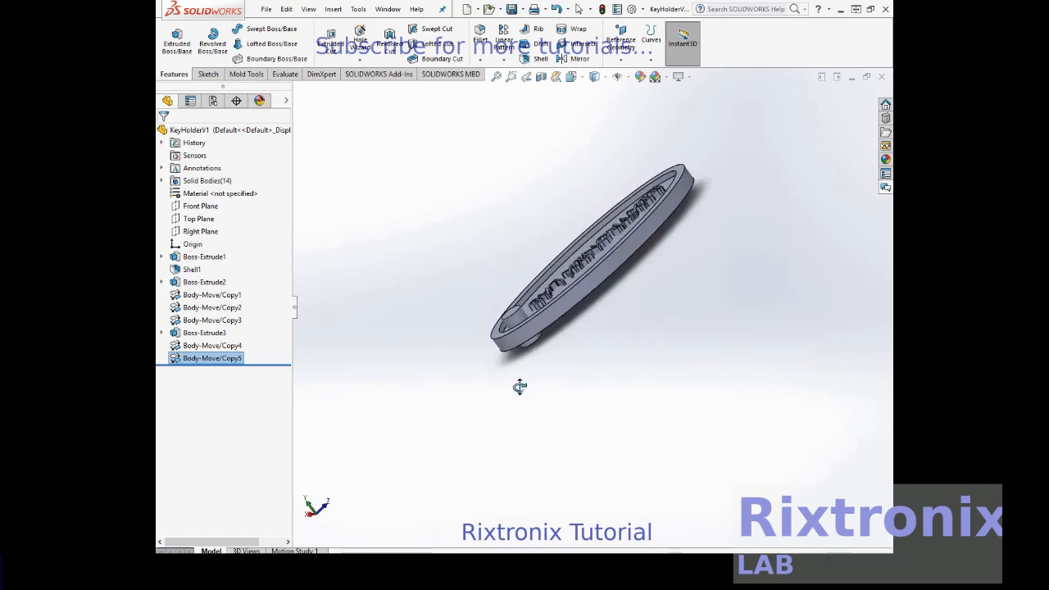
pyautogui.click(267, 9)
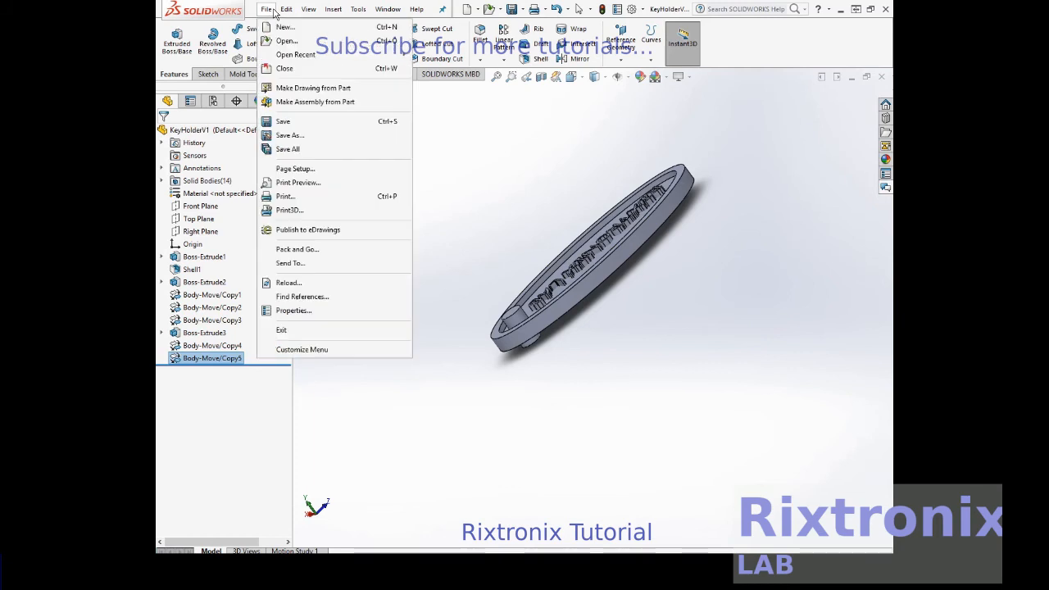
pyautogui.click(282, 122)
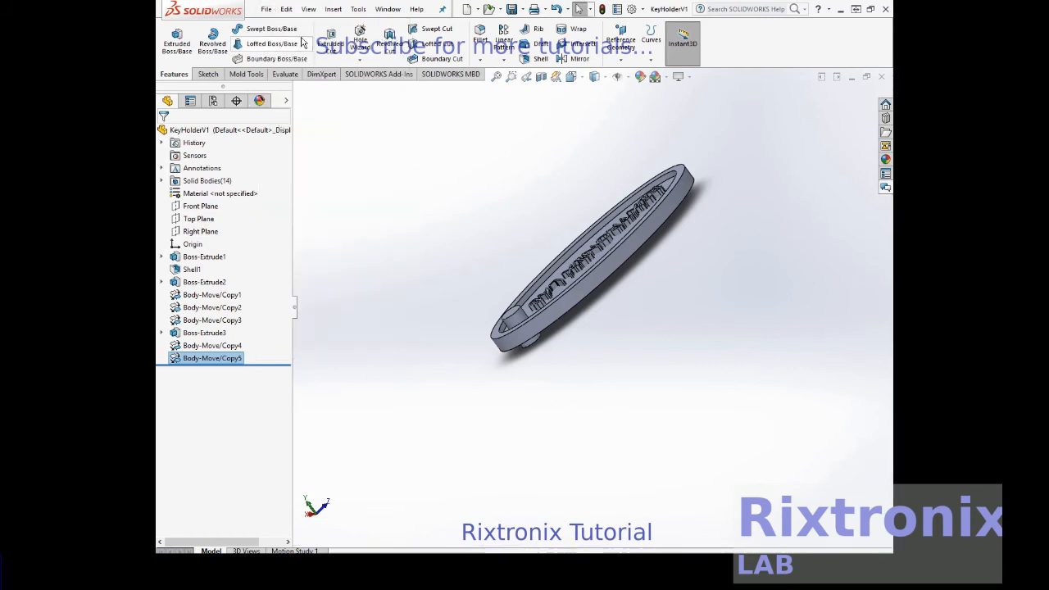
# - Set up a Combine feature with the Subtract operation, using the oval plate as main body and the cylinder as the body to subtract
pyautogui.click(333, 9)
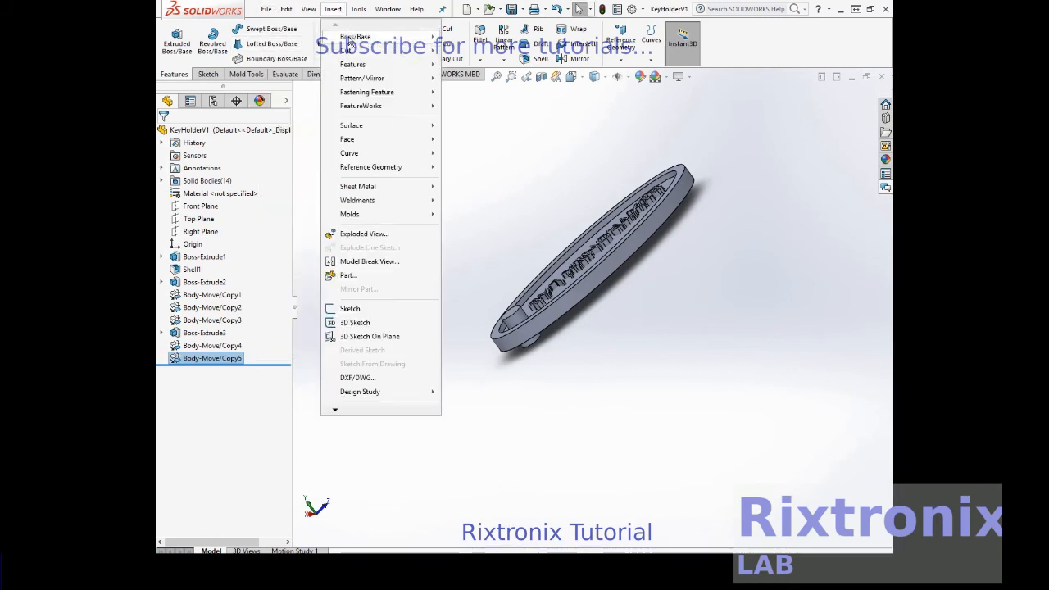
pyautogui.moveTo(352, 51)
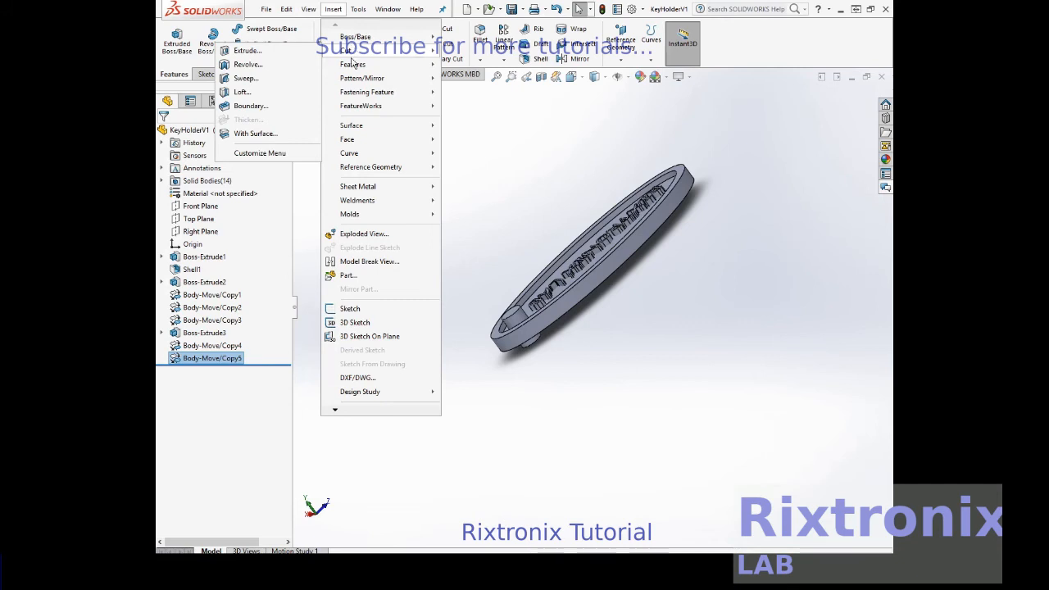
pyautogui.moveTo(353, 69)
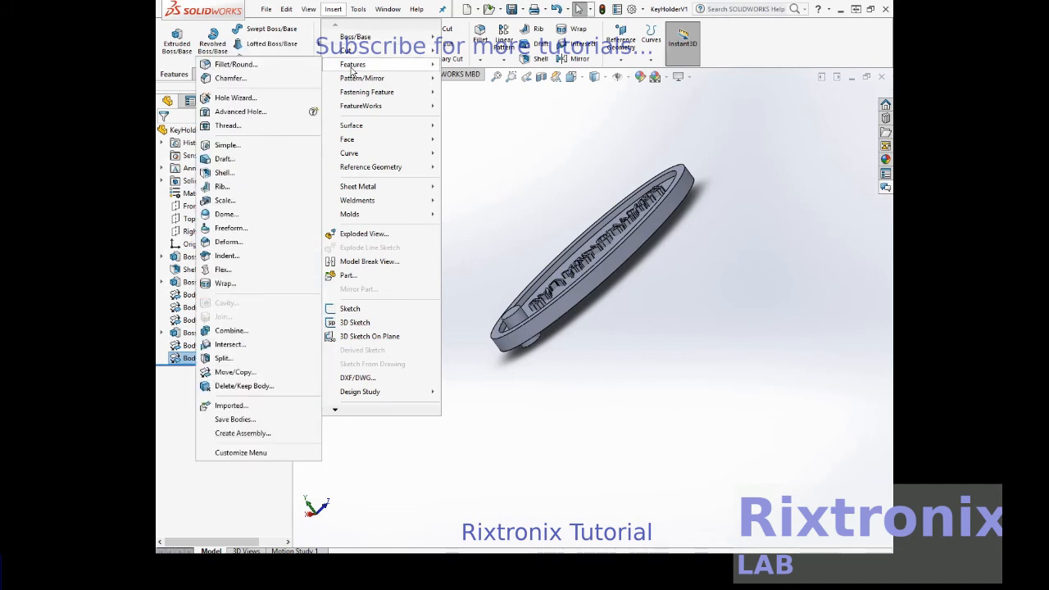
pyautogui.click(259, 331)
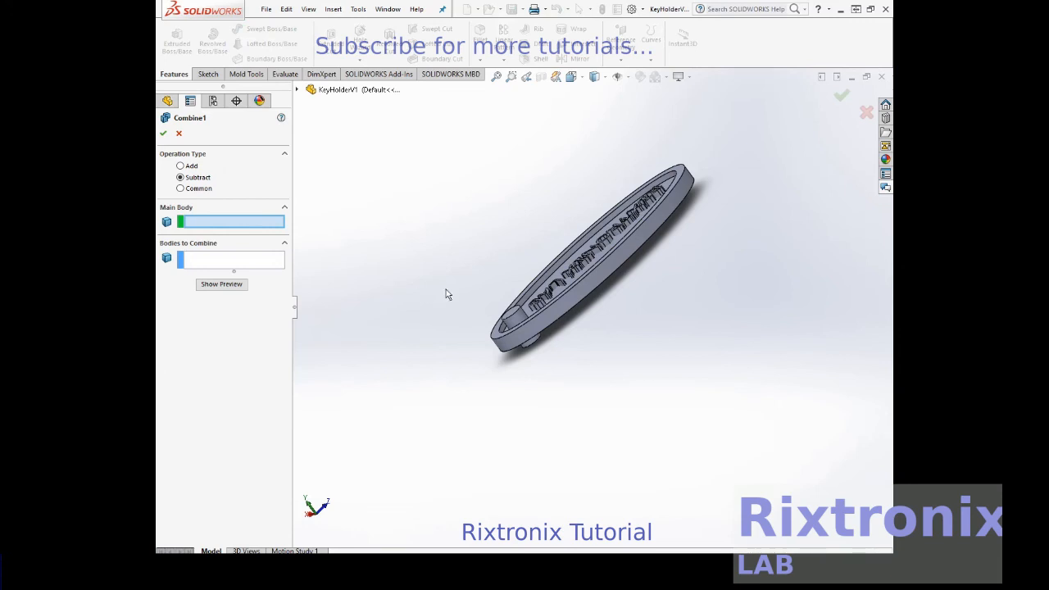
pyautogui.click(568, 291)
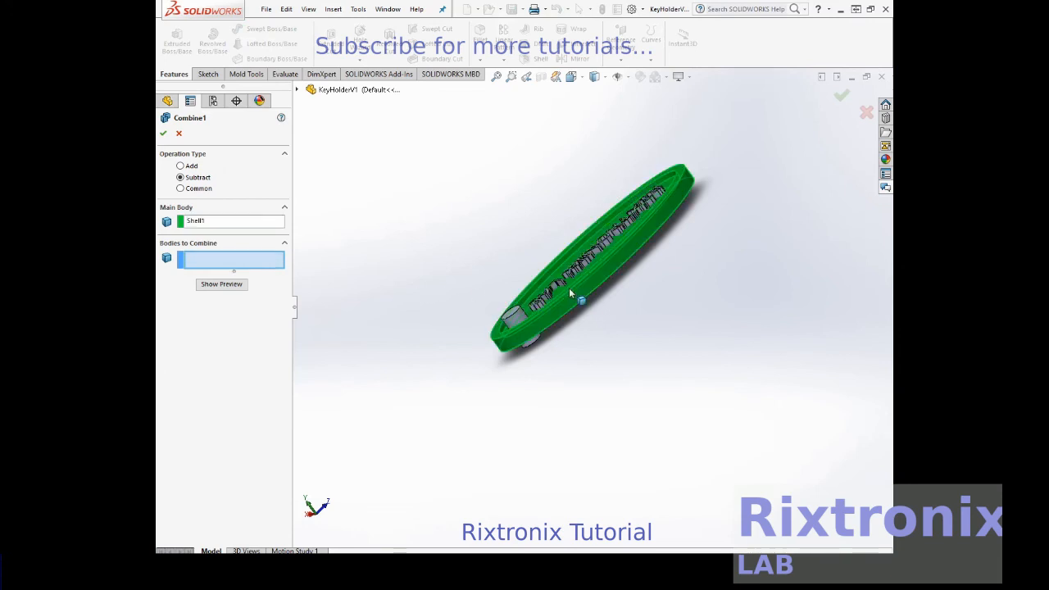
pyautogui.click(519, 311)
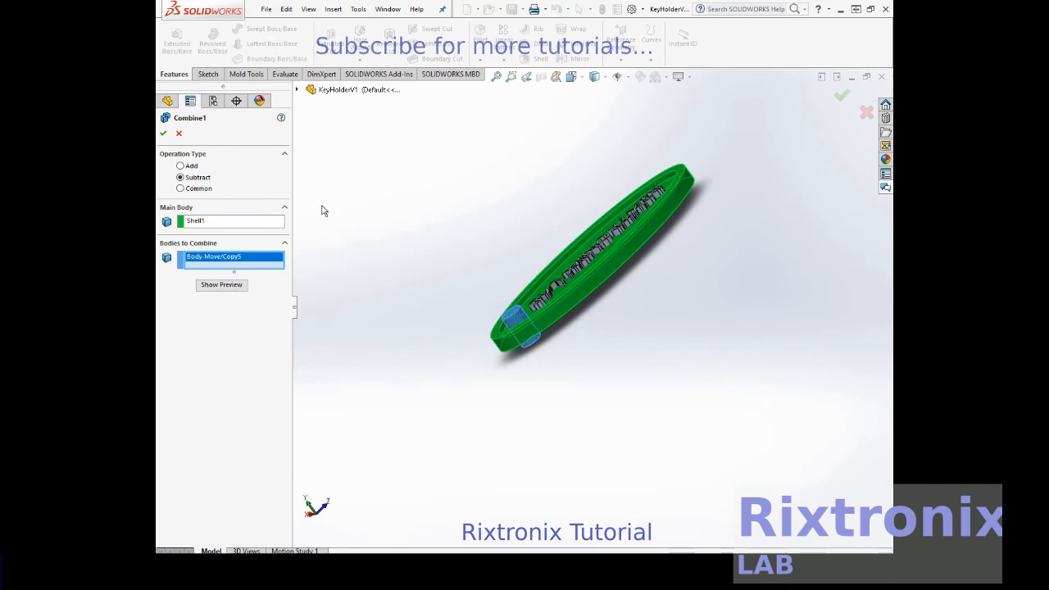
# - Preview the subtraction, check the keyring hole in the plate and apply the Combine feature
pyautogui.click(222, 289)
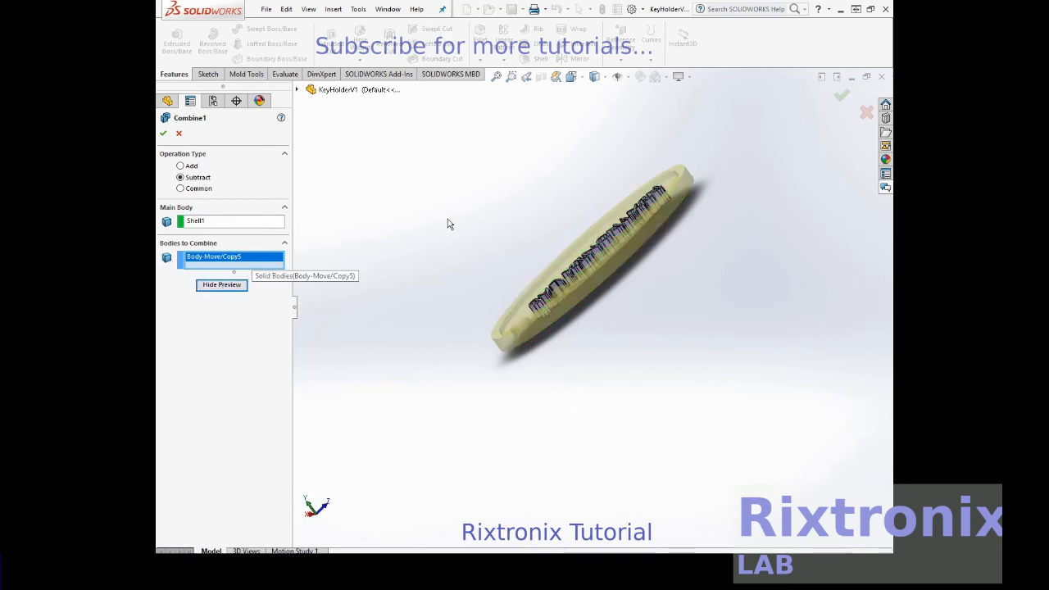
pyautogui.rightClick(482, 193)
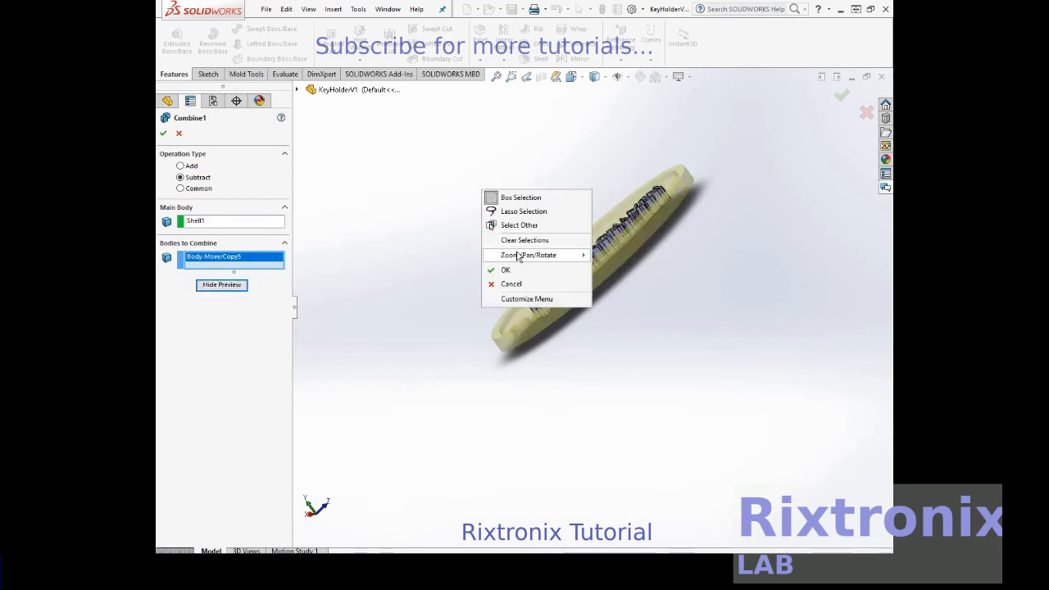
pyautogui.moveTo(519, 255)
pyautogui.click(414, 311)
pyautogui.moveTo(431, 246)
pyautogui.mouseDown()
pyautogui.moveTo(452, 246)
pyautogui.moveTo(464, 299)
pyautogui.moveTo(485, 325)
pyautogui.moveTo(445, 284)
pyautogui.moveTo(438, 239)
pyautogui.mouseUp()
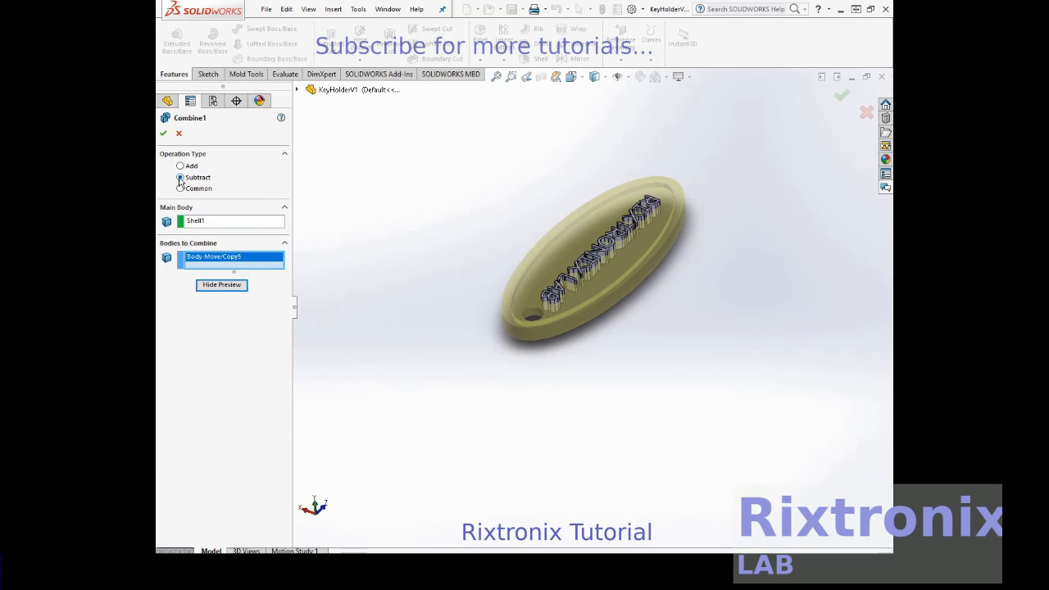
pyautogui.press('Return')
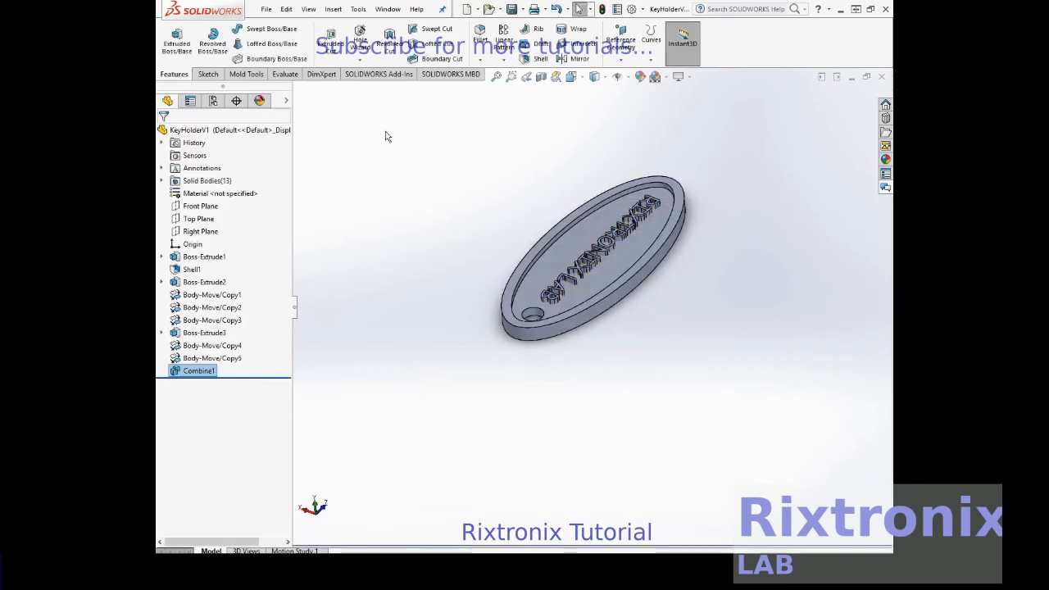
# - Open the appearances library, widen it and show the Appearances(color) category
pyautogui.rightClick(784, 205)
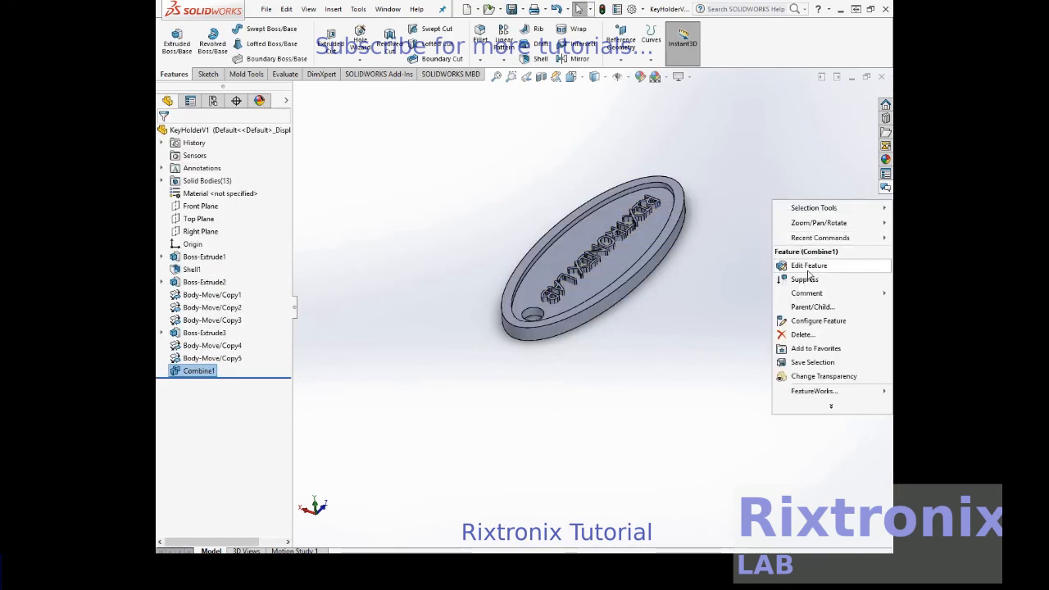
pyautogui.moveTo(817, 227)
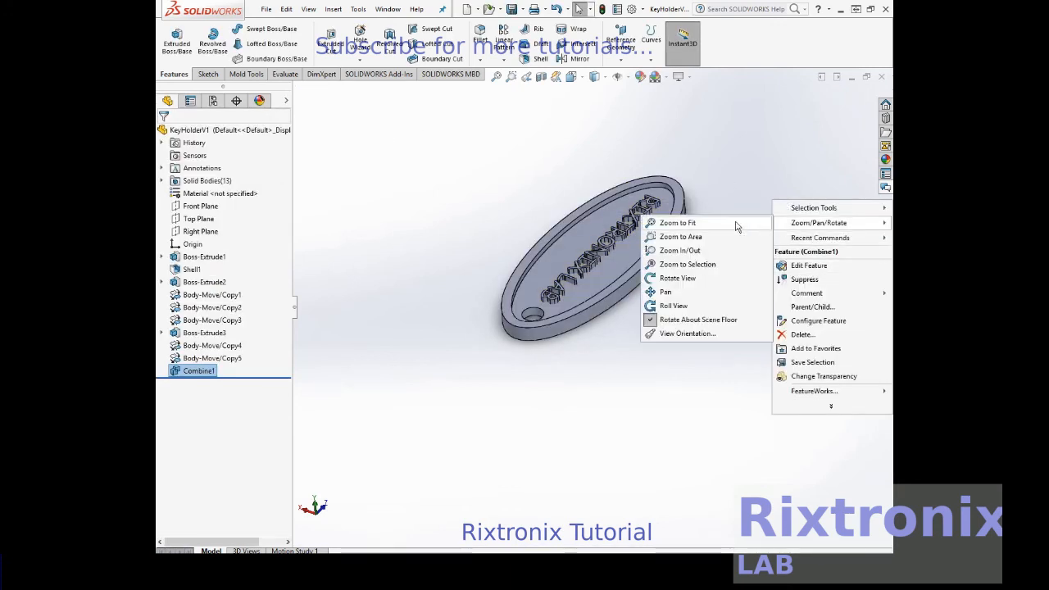
pyautogui.click(688, 278)
pyautogui.moveTo(748, 299); pyautogui.dragTo(487, 295)
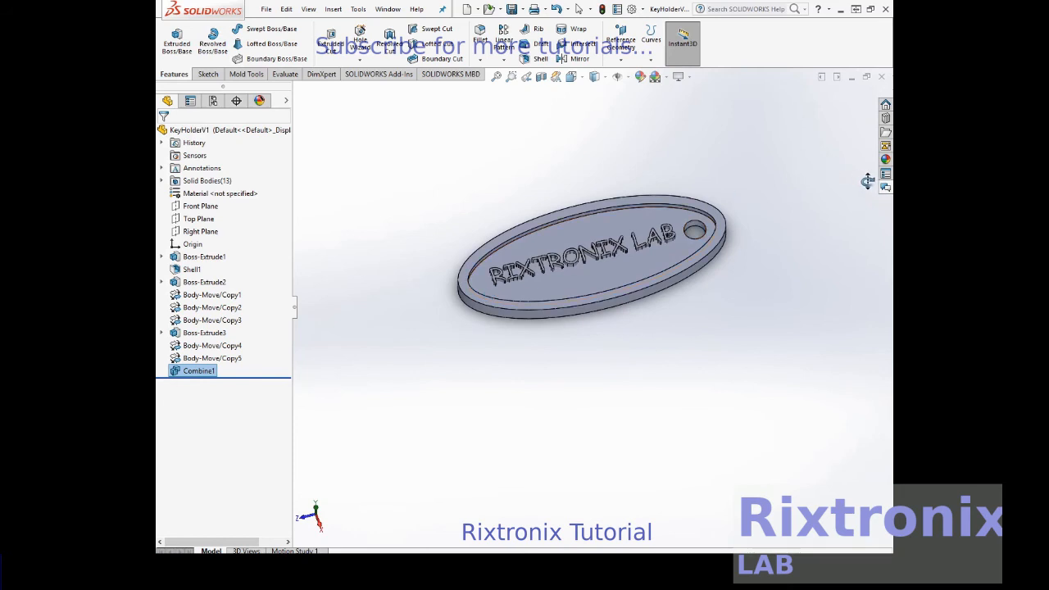
pyautogui.click(885, 160)
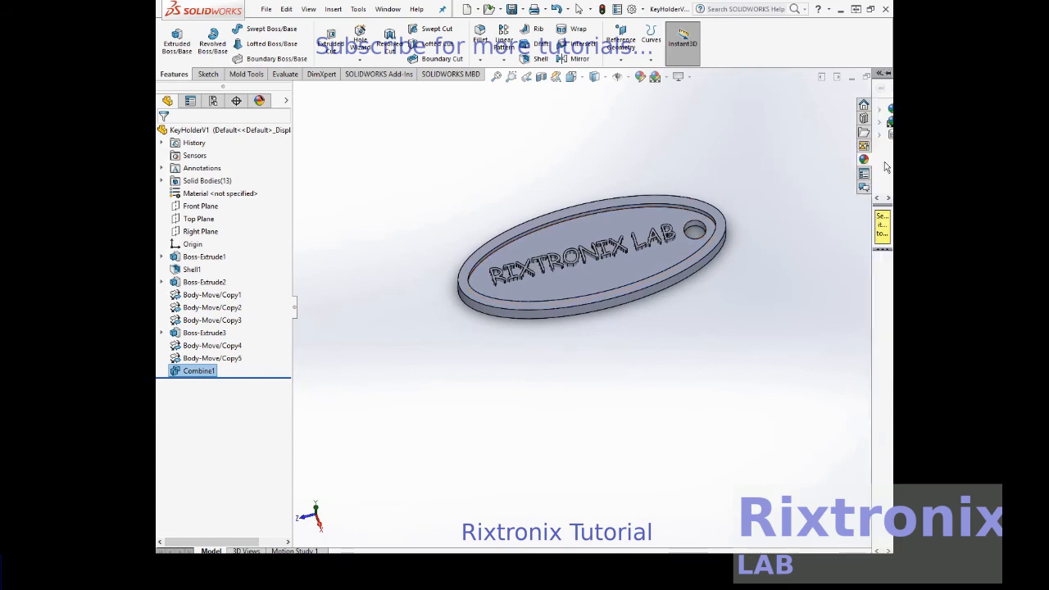
pyautogui.moveTo(873, 77); pyautogui.dragTo(799, 79)
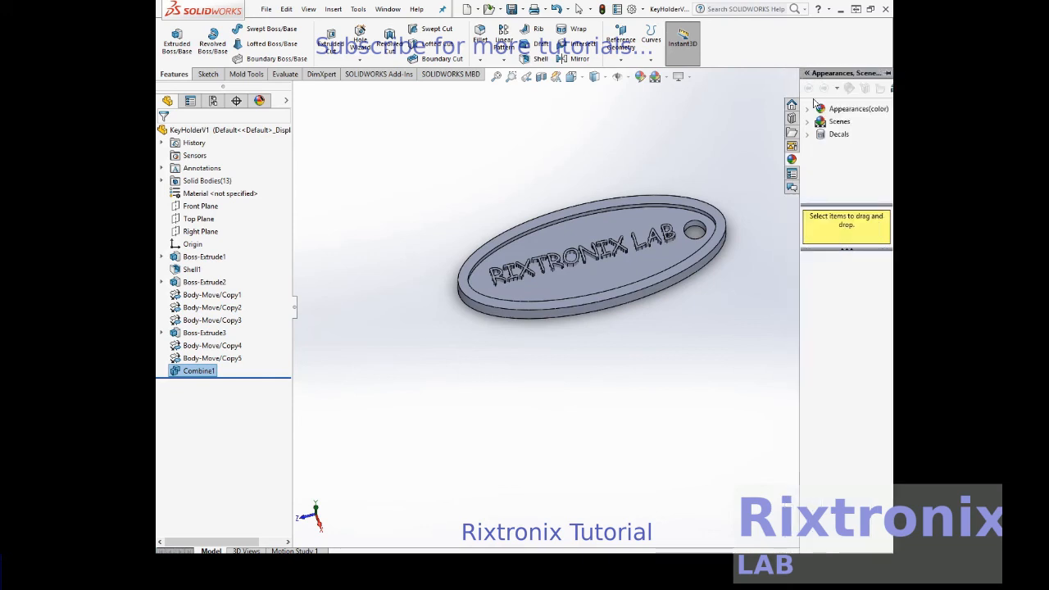
pyautogui.click(814, 109)
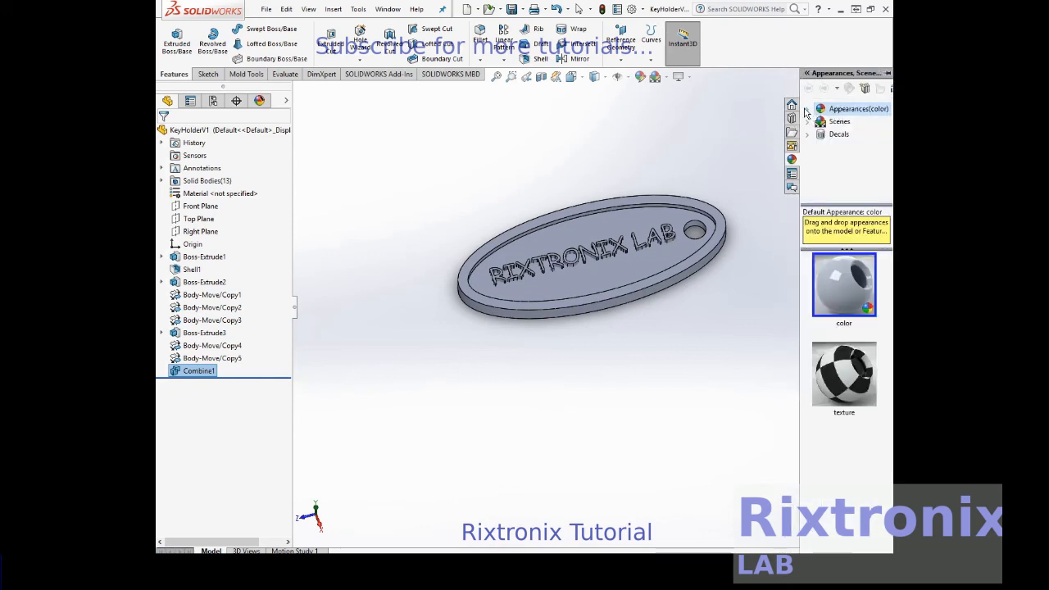
# - Try to apply the default color appearance to the key holder
pyautogui.click(849, 292)
pyautogui.moveTo(849, 292); pyautogui.dragTo(735, 349)
pyautogui.moveTo(816, 306)
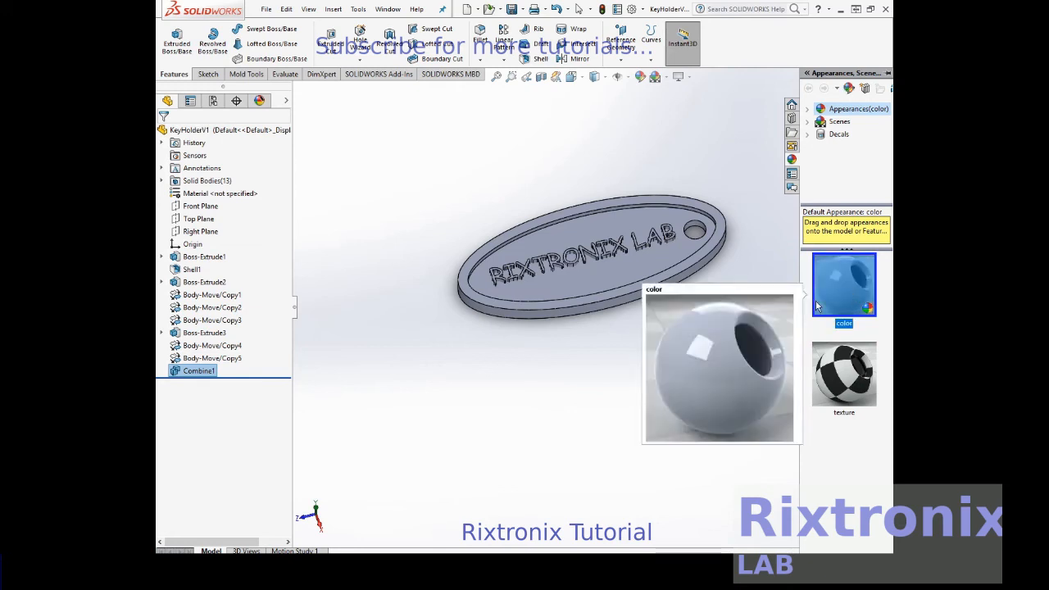
pyautogui.moveTo(816, 305); pyautogui.dragTo(783, 307)
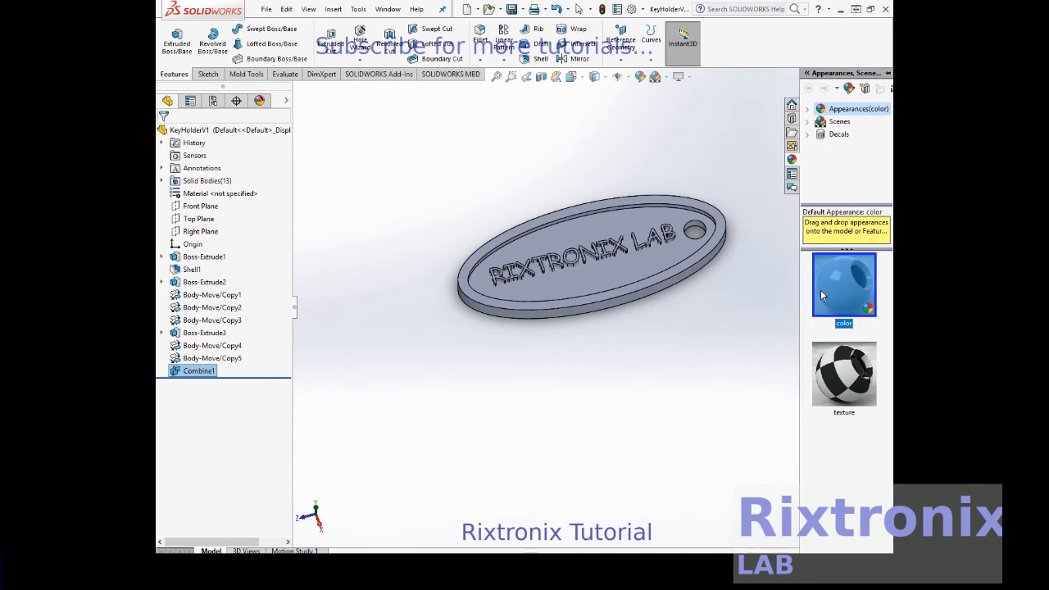
pyautogui.moveTo(819, 292); pyautogui.dragTo(781, 295)
pyautogui.moveTo(842, 283); pyautogui.dragTo(805, 292)
# - Expand the Plastic appearances and widen the library until its subcategory names are readable
pyautogui.click(808, 109)
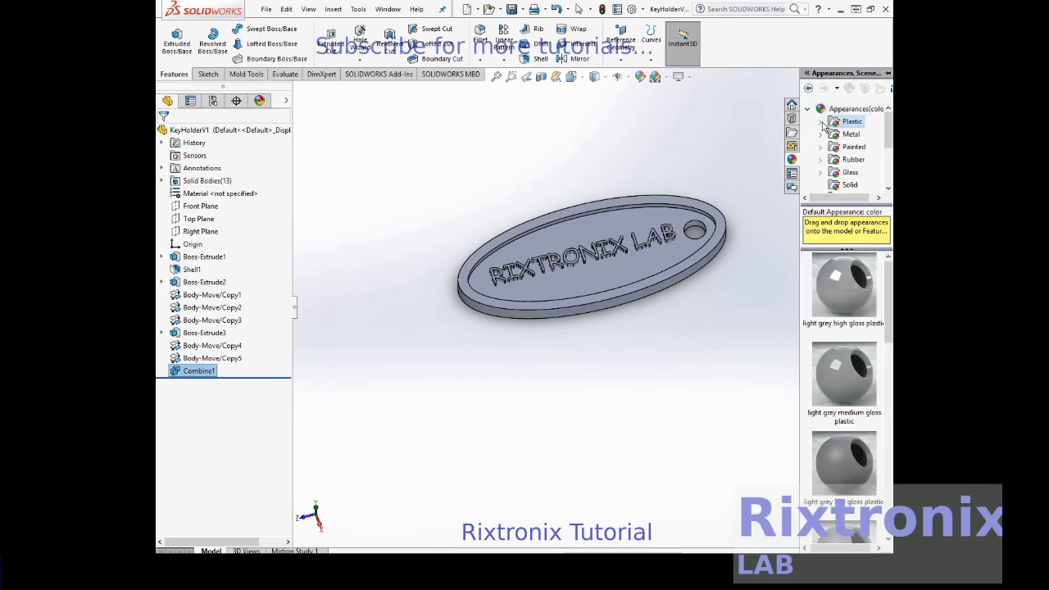
pyautogui.click(822, 122)
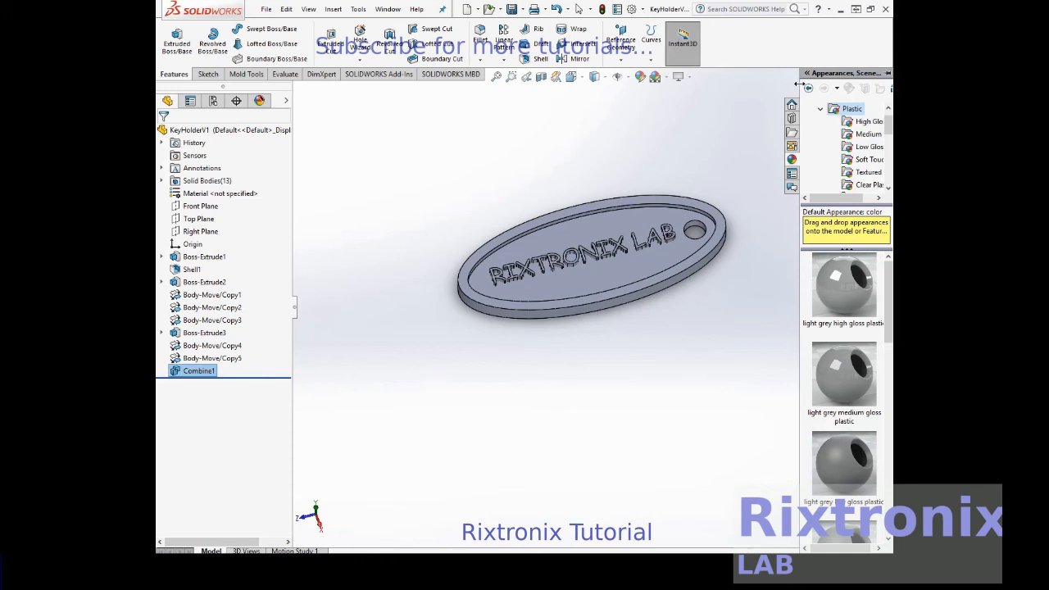
pyautogui.moveTo(787, 78); pyautogui.dragTo(765, 82)
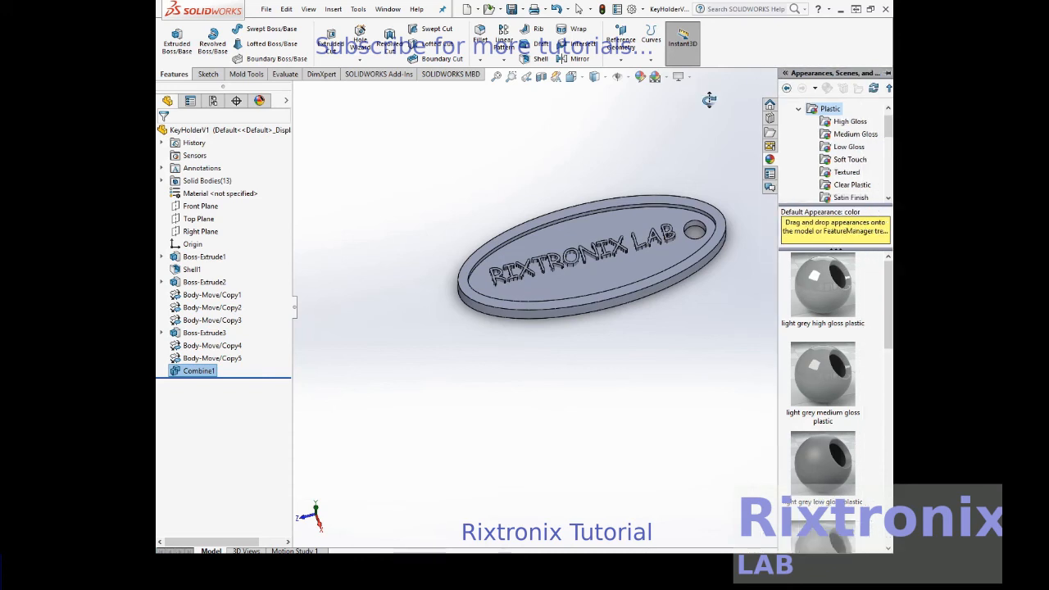
pyautogui.click(709, 99)
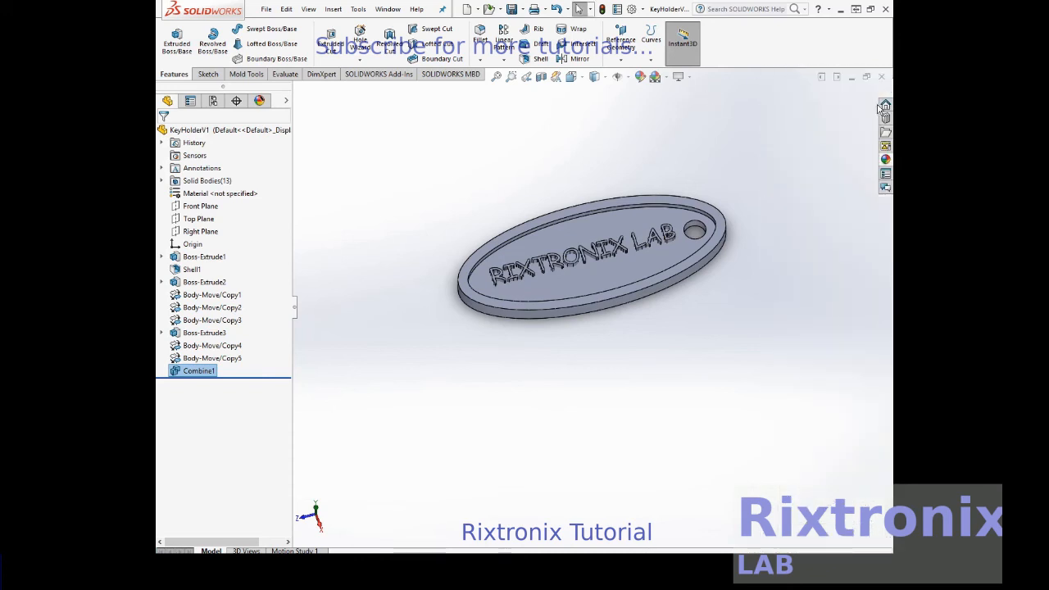
# - Apply the blue high gloss plastic appearance from the High Gloss plastics to the selected Combine1 feature
pyautogui.click(886, 160)
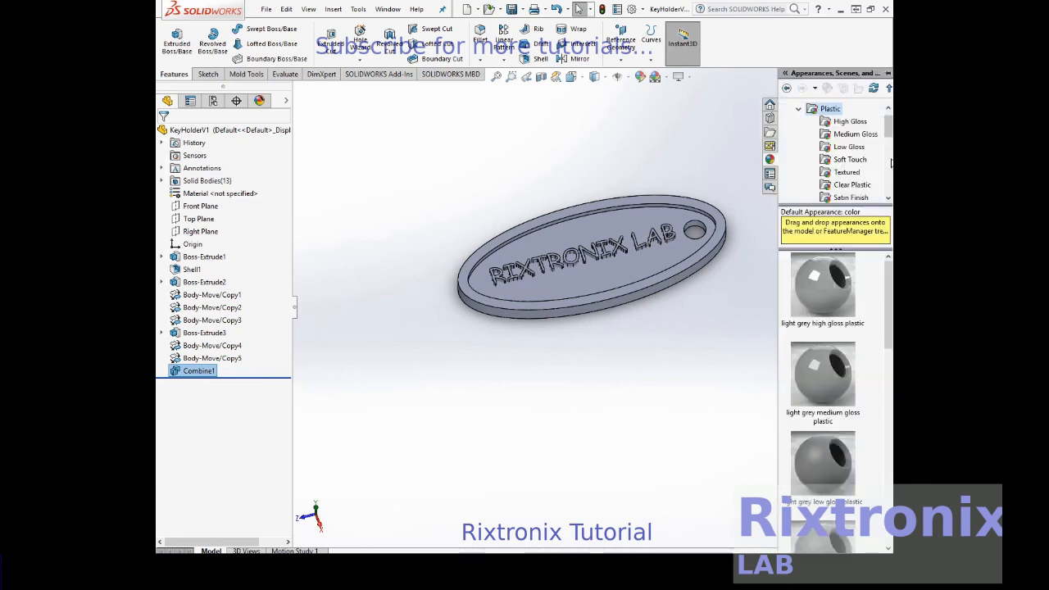
pyautogui.click(852, 147)
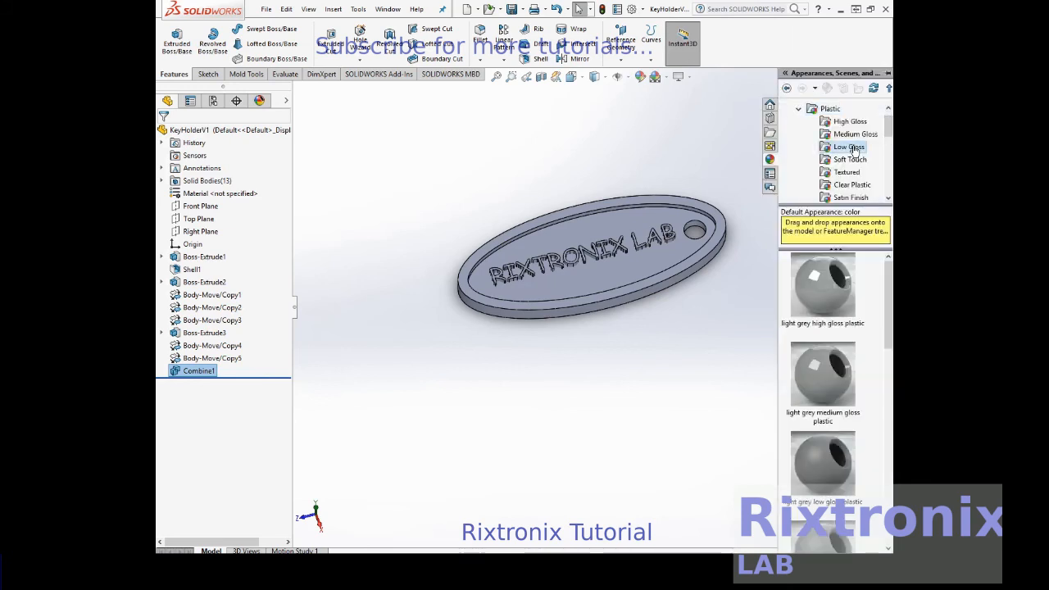
pyautogui.click(850, 121)
pyautogui.scroll(-8, 868, 300)
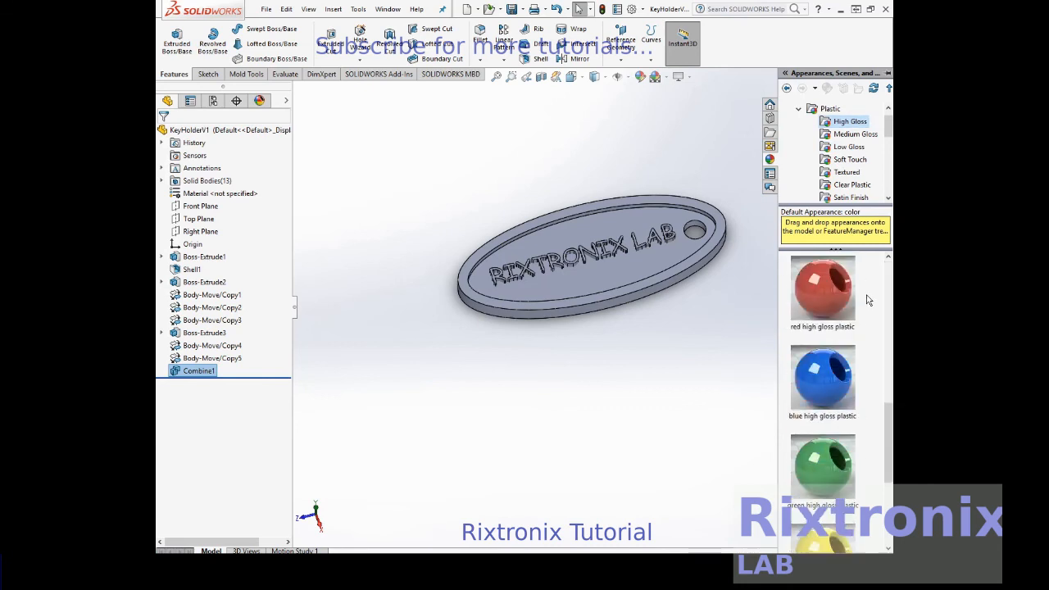
pyautogui.click(823, 376)
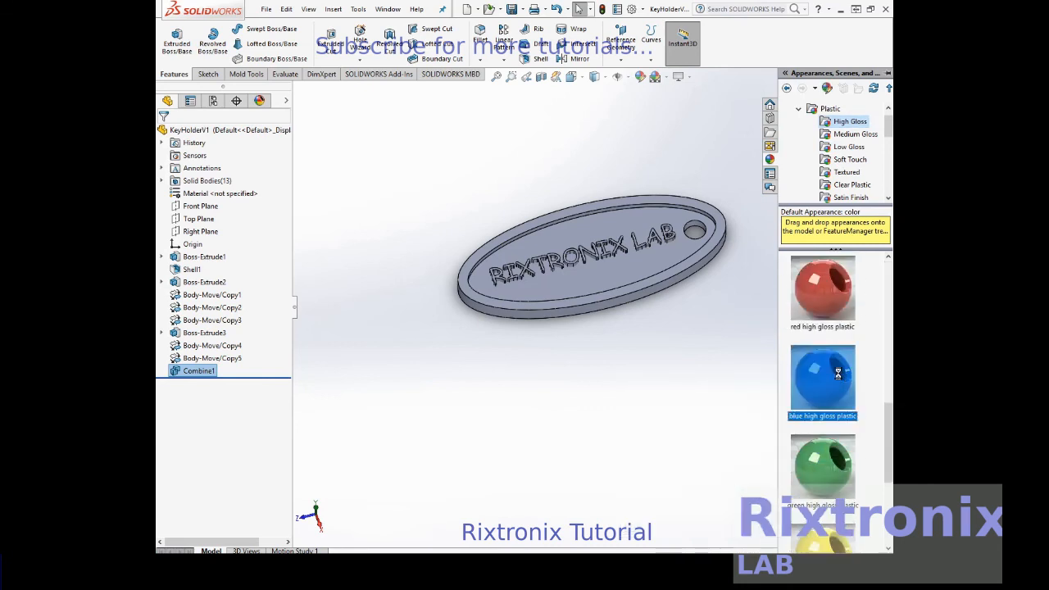
# - Try to apply blue high gloss plastic to the whole key holder with all its geometry selected
pyautogui.click(725, 278)
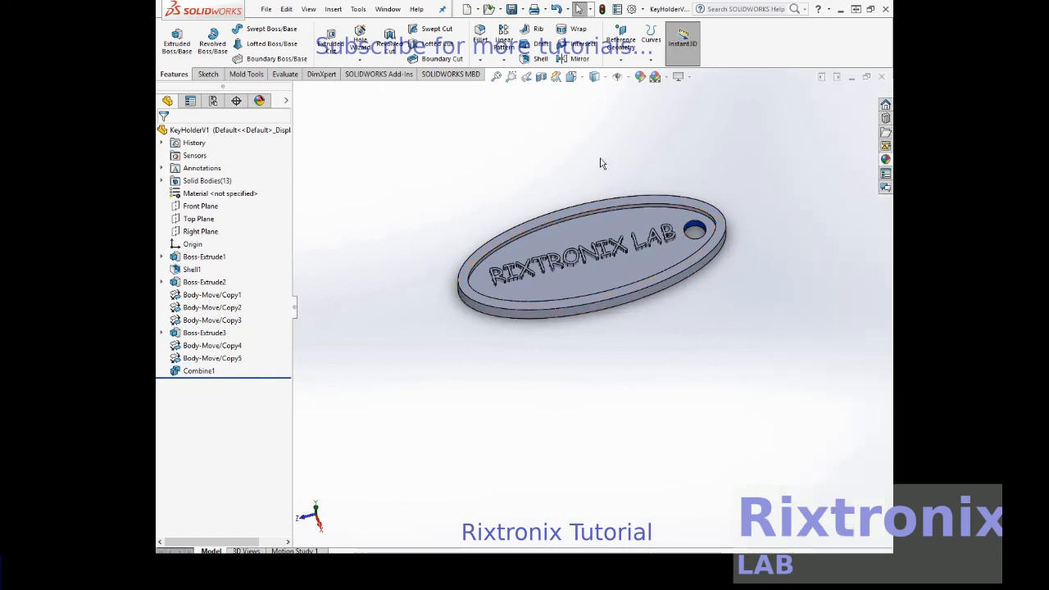
pyautogui.moveTo(416, 173); pyautogui.dragTo(769, 352)
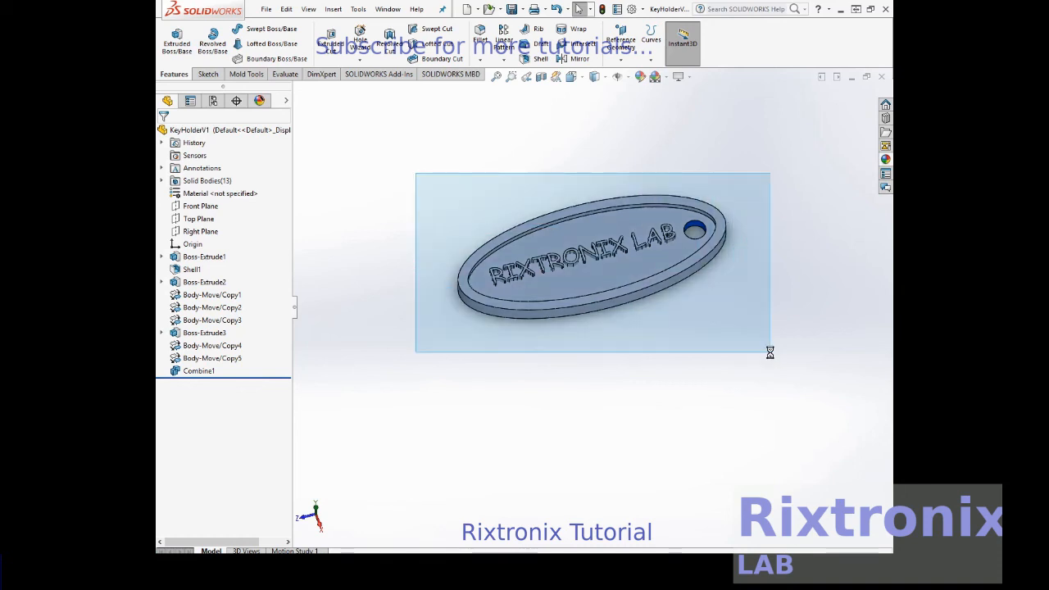
pyautogui.click(885, 161)
pyautogui.click(827, 377)
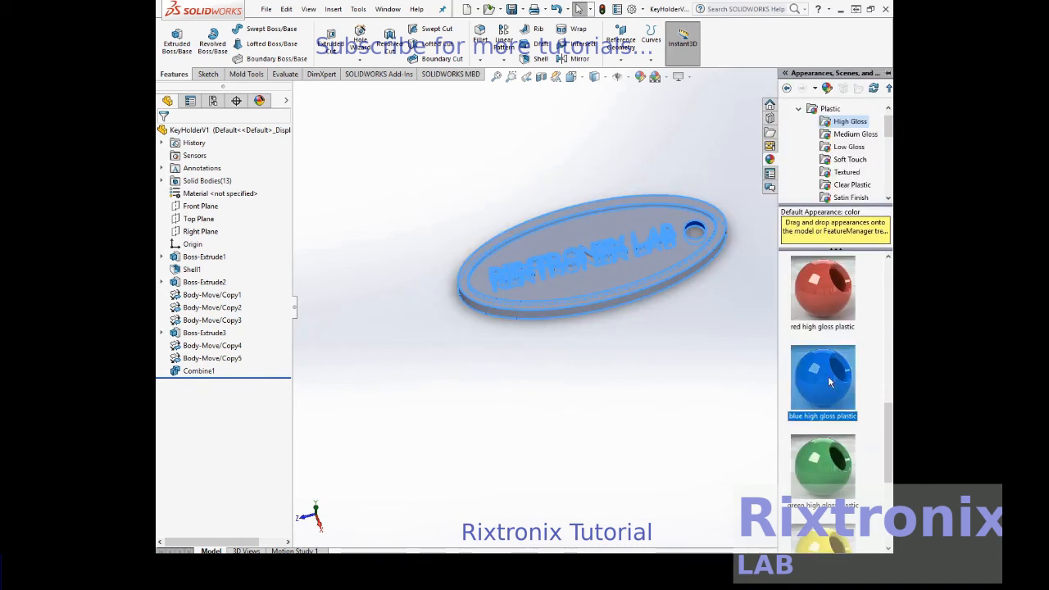
pyautogui.doubleClick(828, 377)
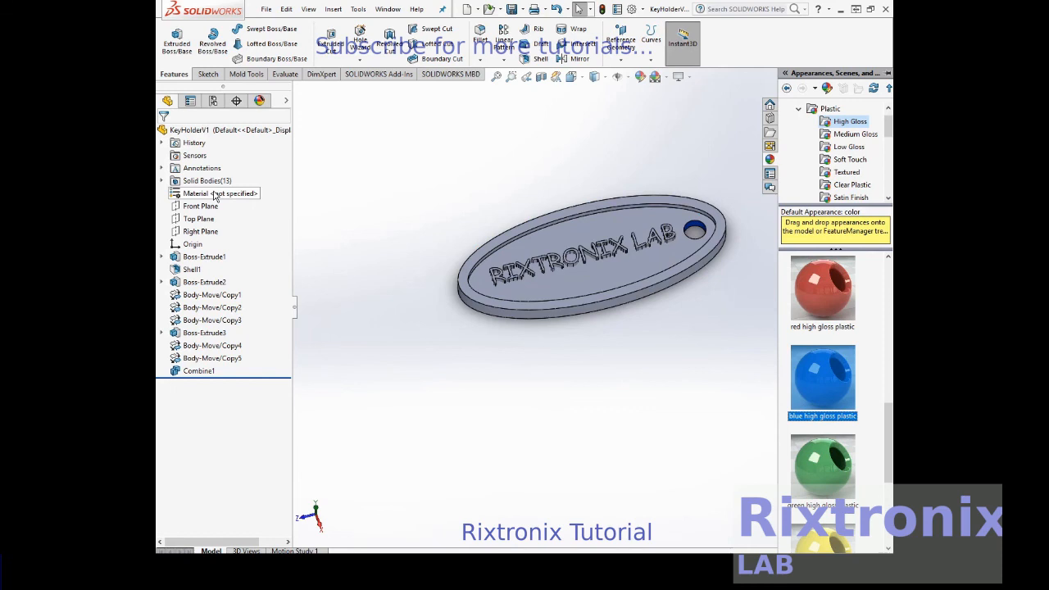
# - Apply blue high gloss plastic to the oval plate's solid body, Combine1
pyautogui.click(162, 180)
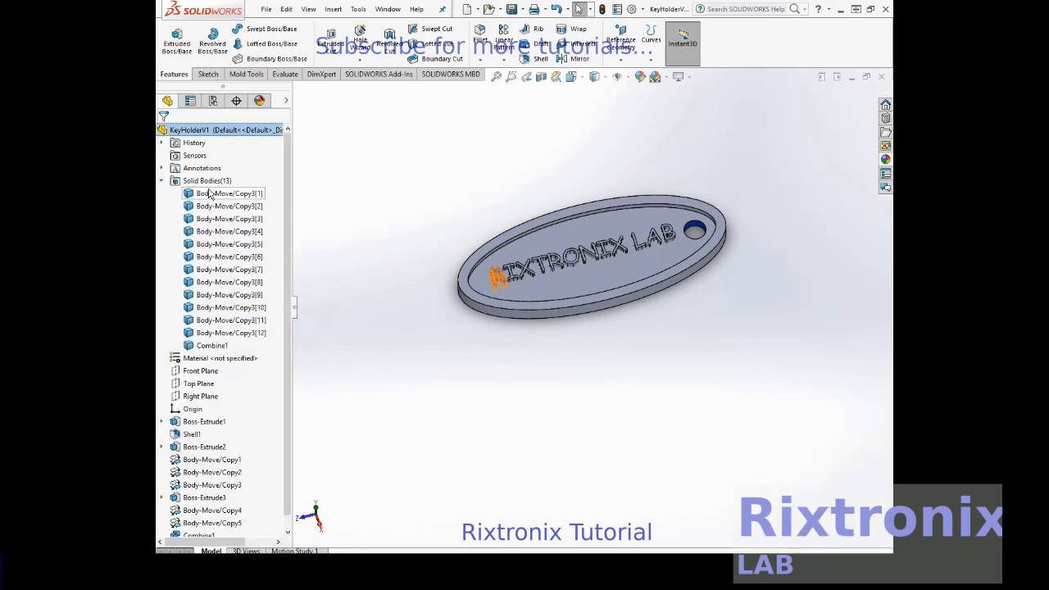
pyautogui.click(212, 346)
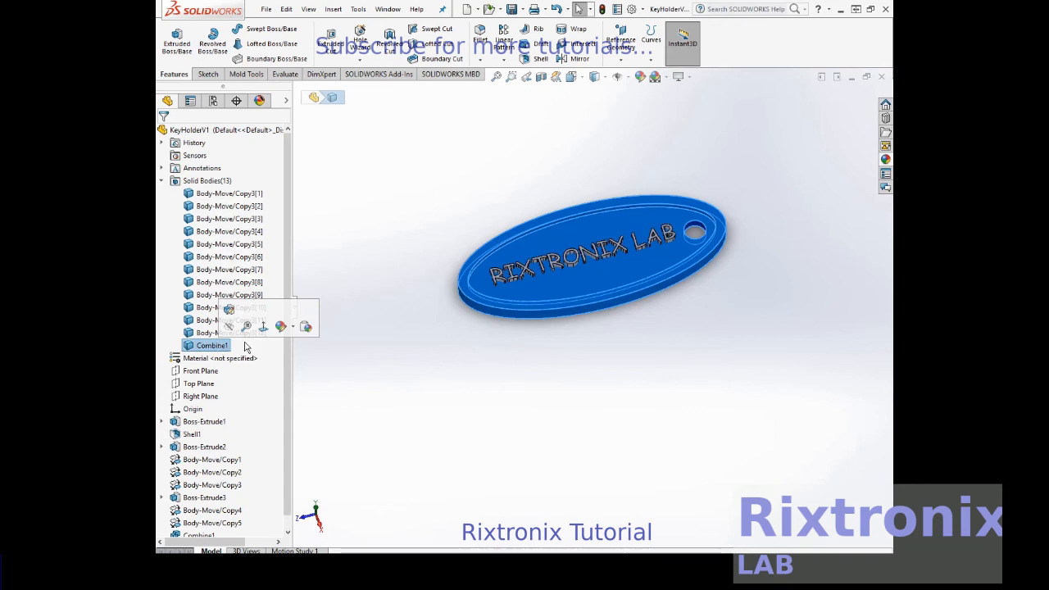
pyautogui.click(886, 161)
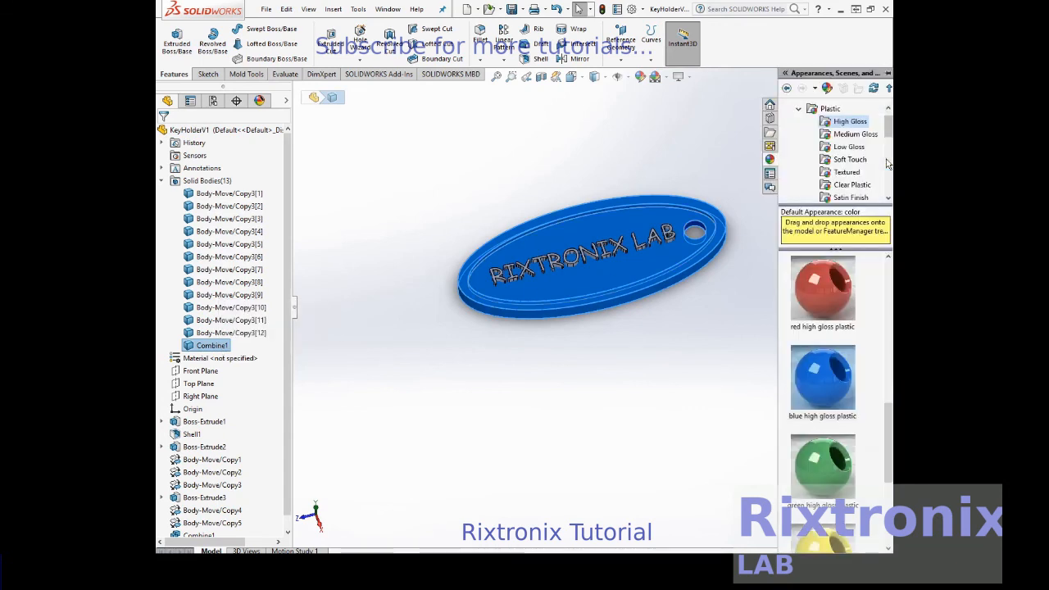
pyautogui.click(830, 381)
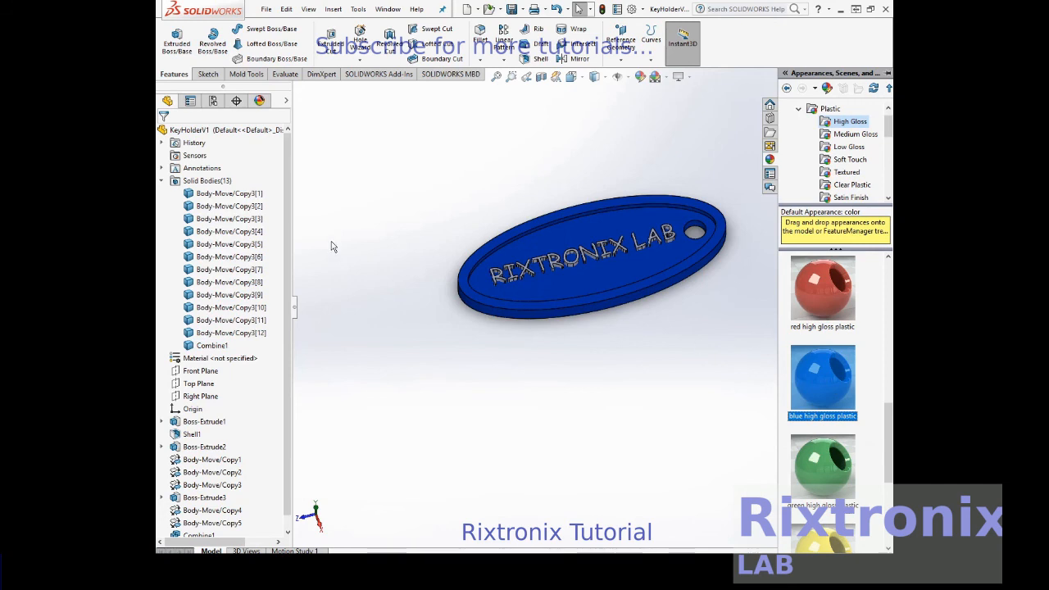
# - Apply yellow high gloss plastic to the twelve lettering solid bodies, Body-Move/Copy3[1] through Body-Move/Copy3[12]
pyautogui.click(259, 194)
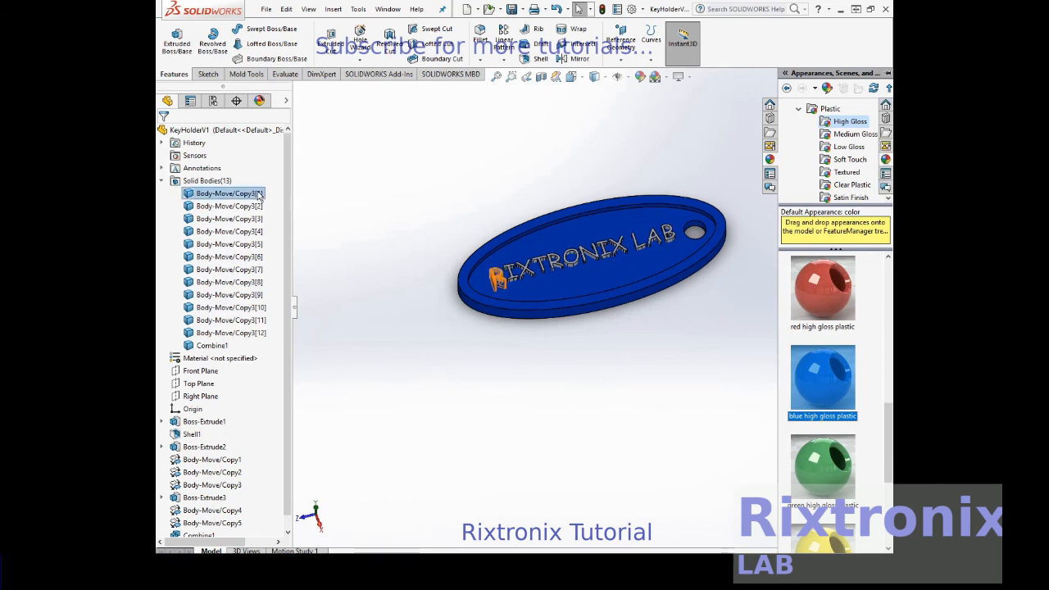
pyautogui.click(244, 232)
pyautogui.keyDown('shift'); pyautogui.click(235, 256); pyautogui.keyUp('shift')
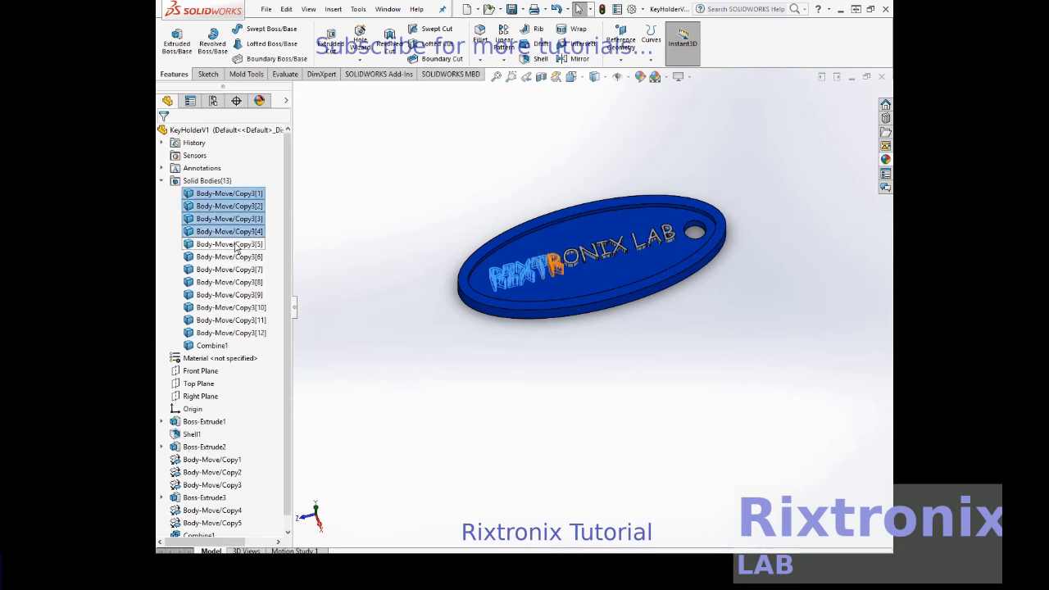
pyautogui.keyDown('shift'); pyautogui.click(233, 270); pyautogui.keyUp('shift')
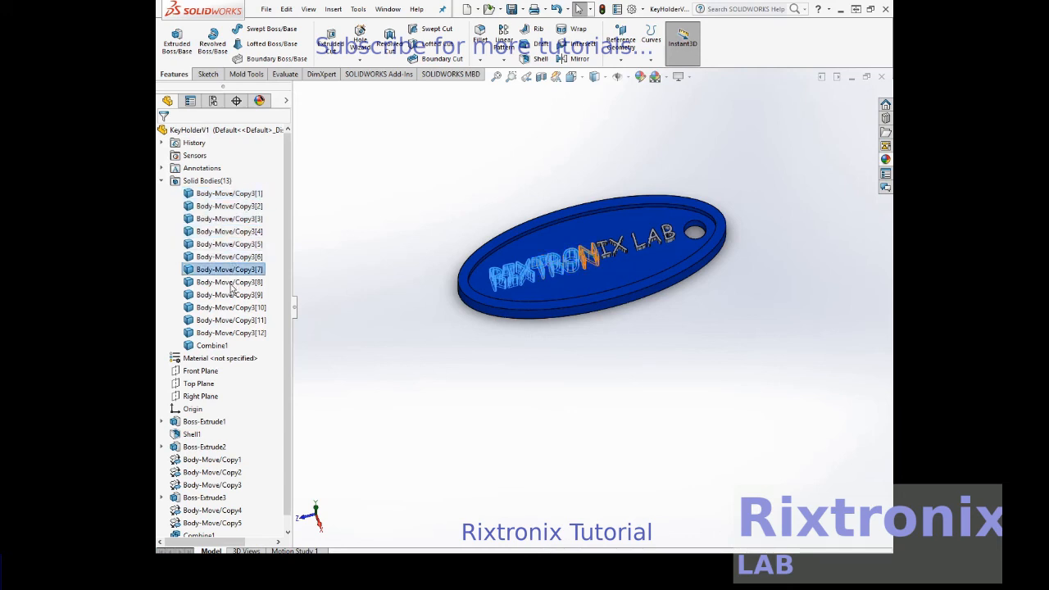
pyautogui.keyDown('shift'); pyautogui.click(233, 282); pyautogui.keyUp('shift')
pyautogui.keyDown('shift'); pyautogui.click(232, 295); pyautogui.keyUp('shift')
pyautogui.keyDown('shift'); pyautogui.click(233, 307); pyautogui.keyUp('shift')
pyautogui.keyDown('shift'); pyautogui.click(233, 320); pyautogui.keyUp('shift')
pyautogui.keyDown('shift'); pyautogui.click(233, 333); pyautogui.keyUp('shift')
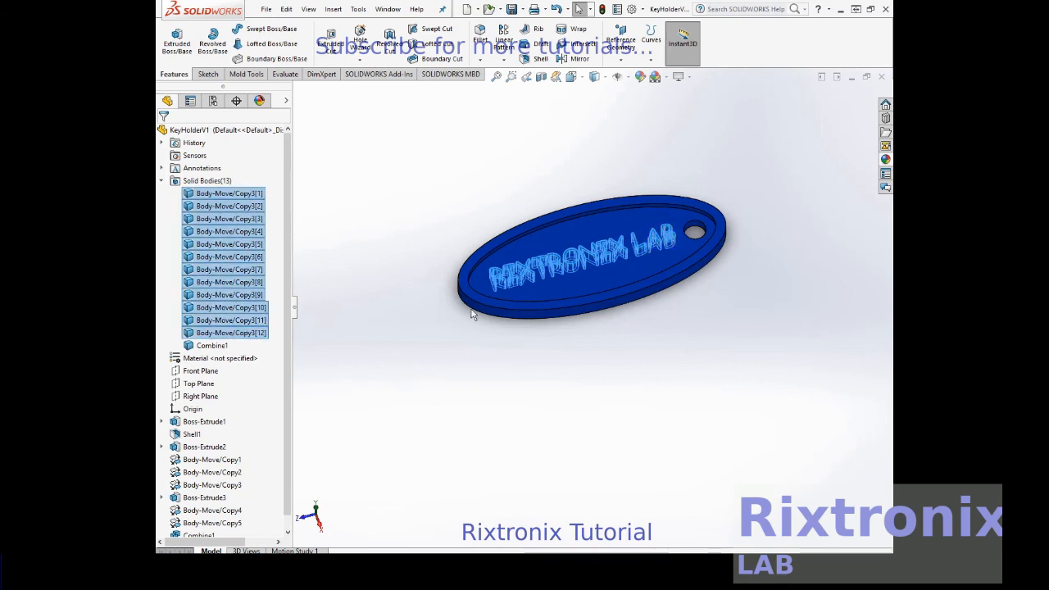
pyautogui.click(885, 160)
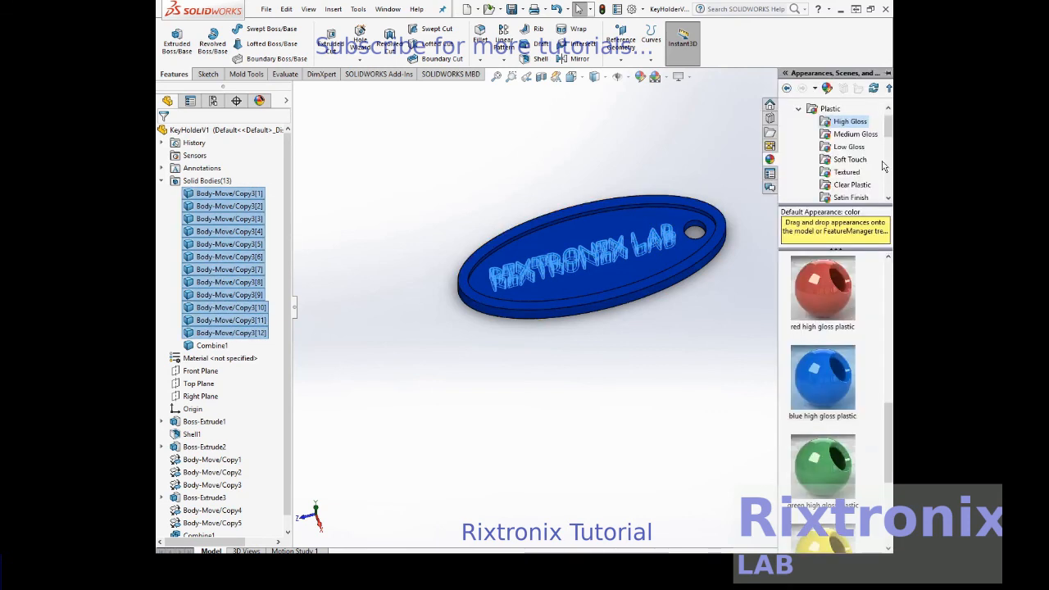
pyautogui.scroll(-3, 833, 401)
pyautogui.moveTo(834, 402)
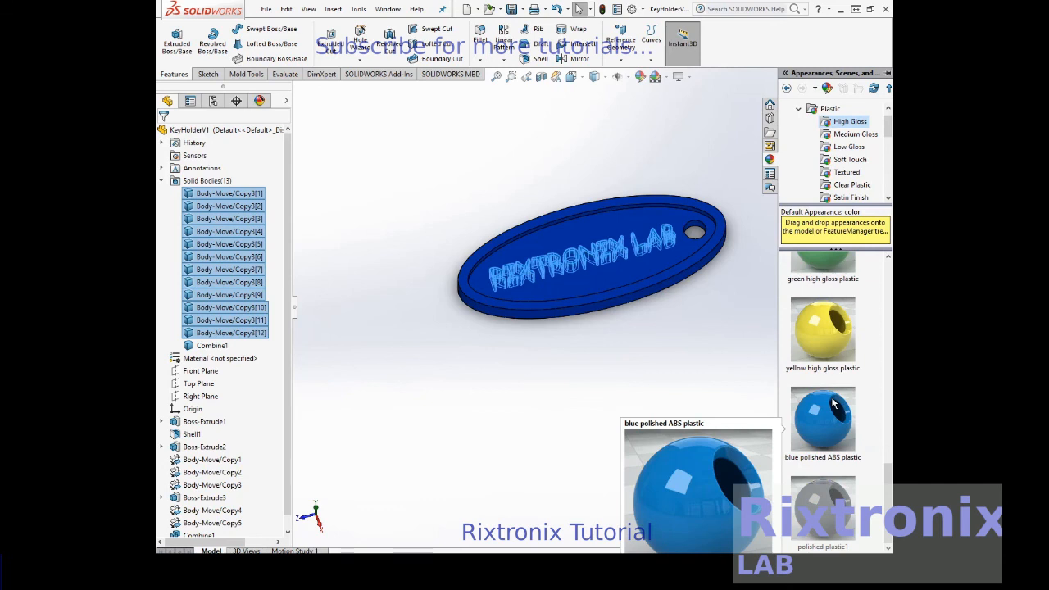
pyautogui.click(825, 338)
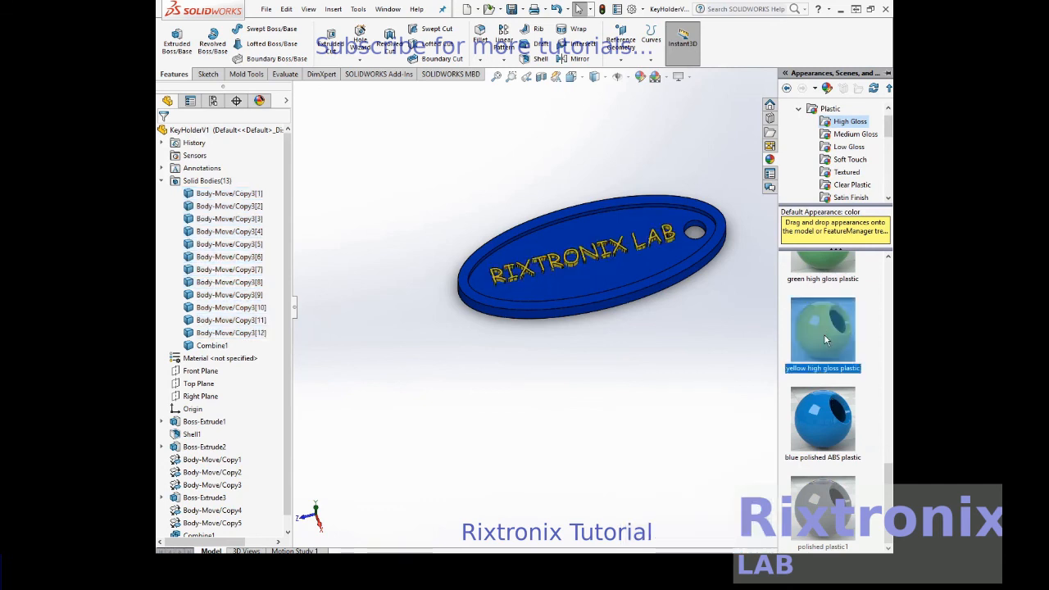
pyautogui.click(710, 343)
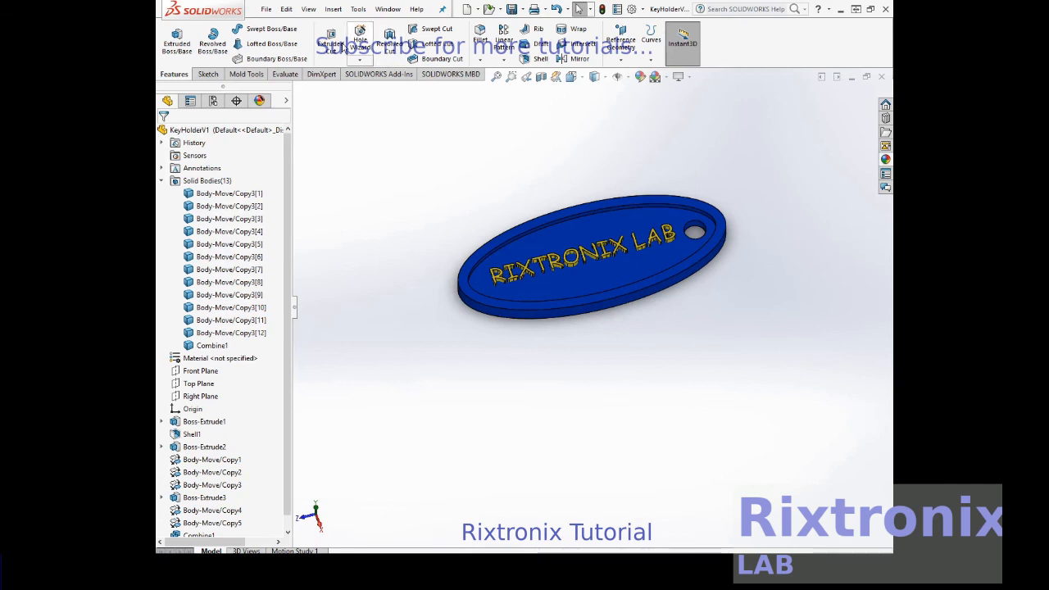
# - Save the part, and export it in STL format as KeyHolderV1 to the STL folder inside Solidworks
pyautogui.click(267, 9)
pyautogui.click(304, 123)
pyautogui.click(274, 12)
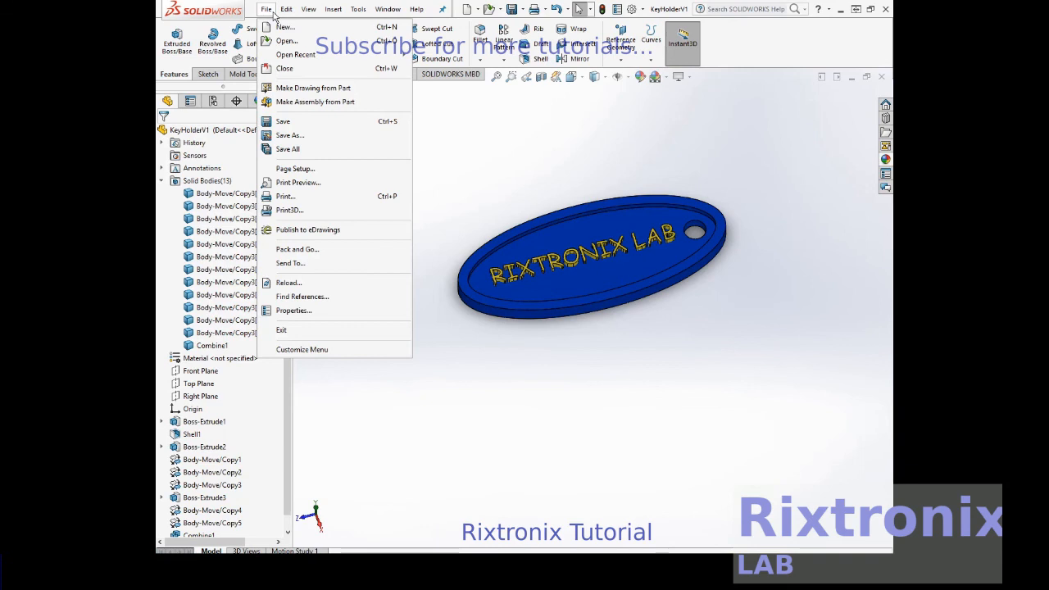
pyautogui.click(297, 135)
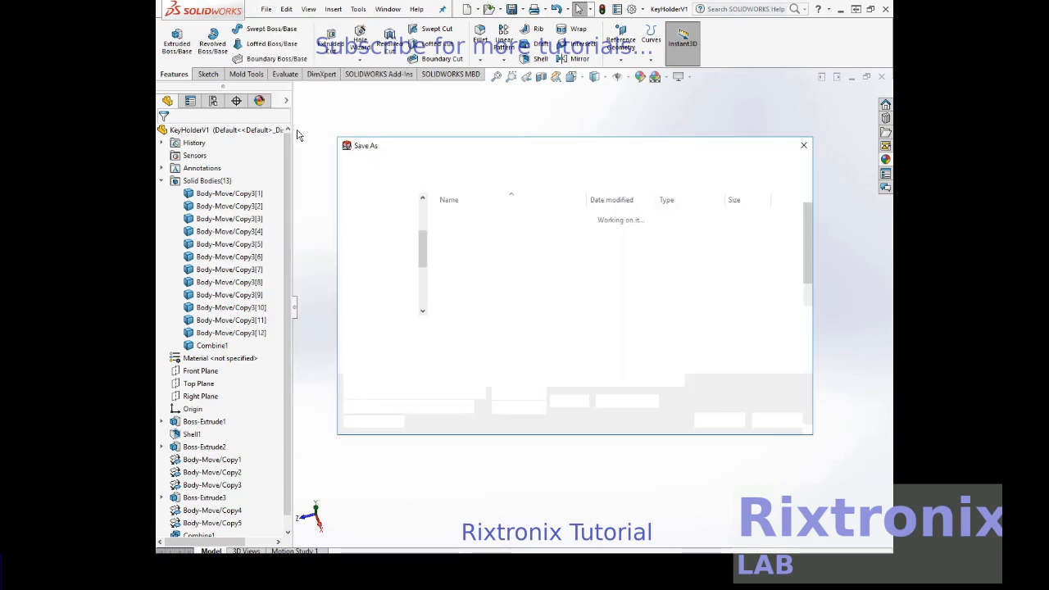
pyautogui.doubleClick(465, 218)
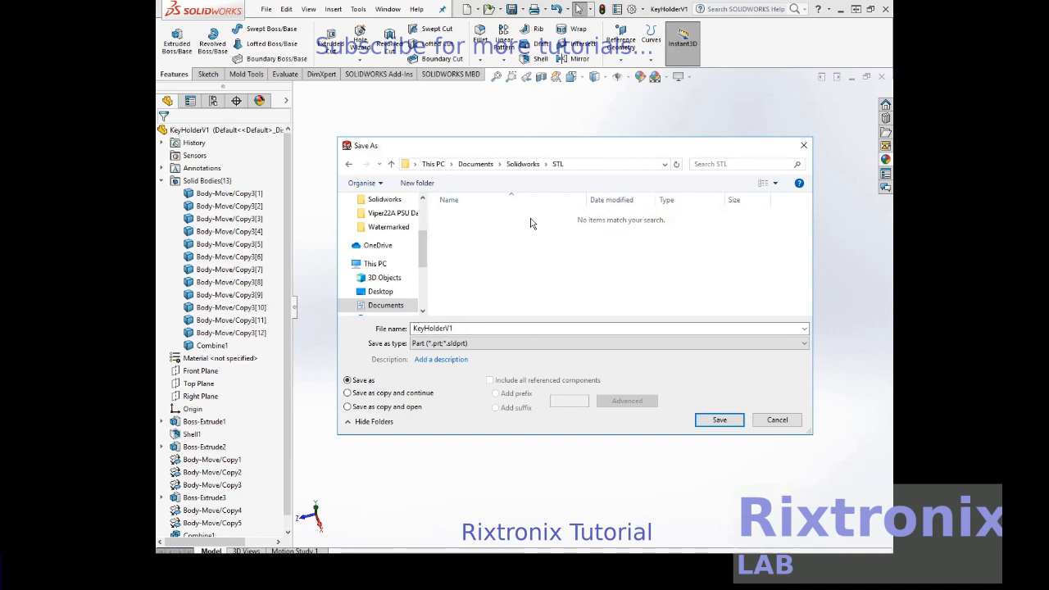
pyautogui.click(472, 329)
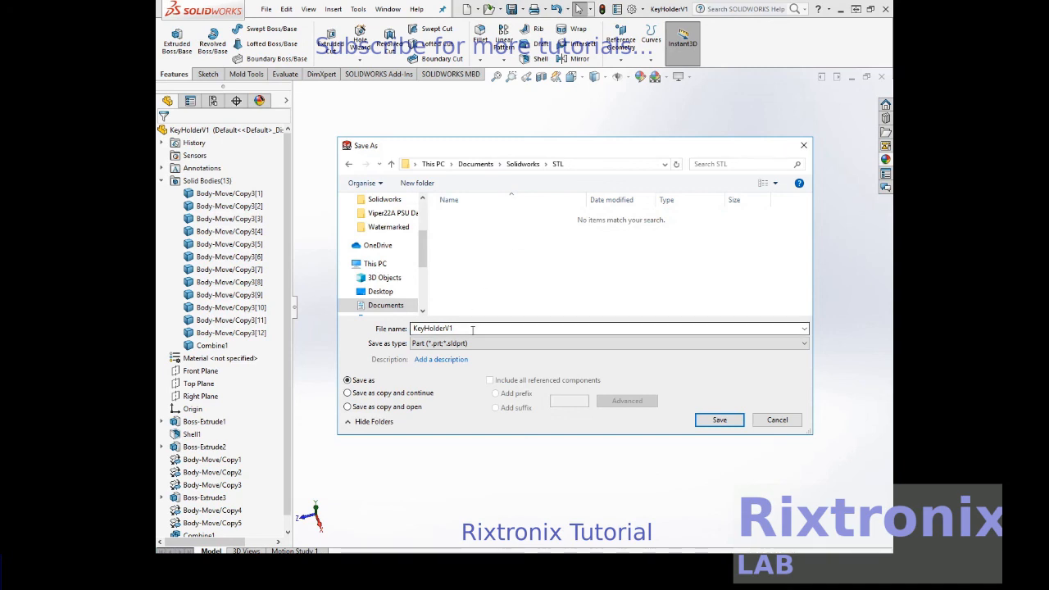
pyautogui.click(472, 344)
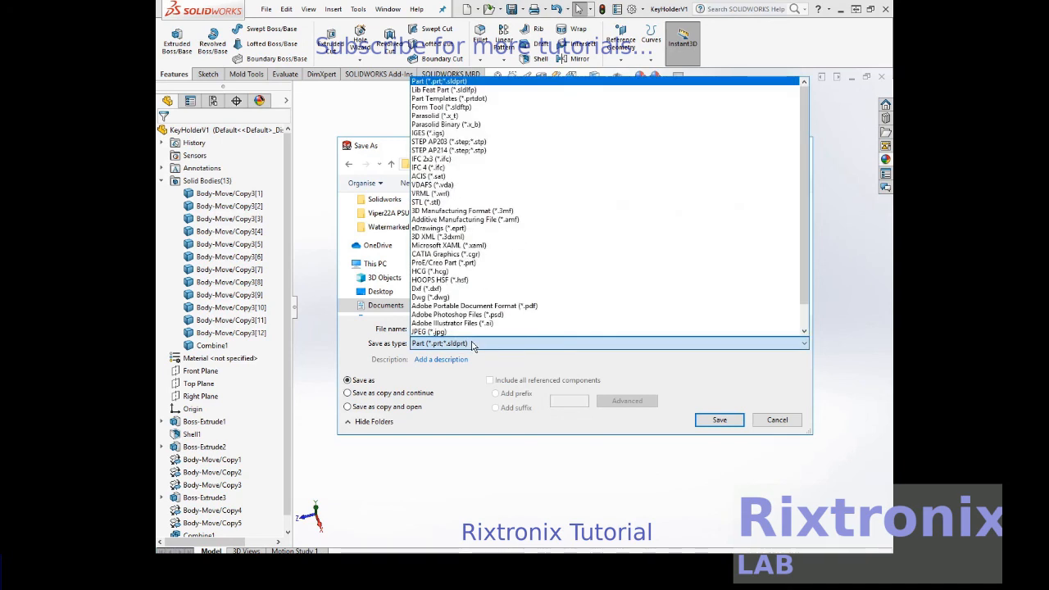
pyautogui.click(473, 202)
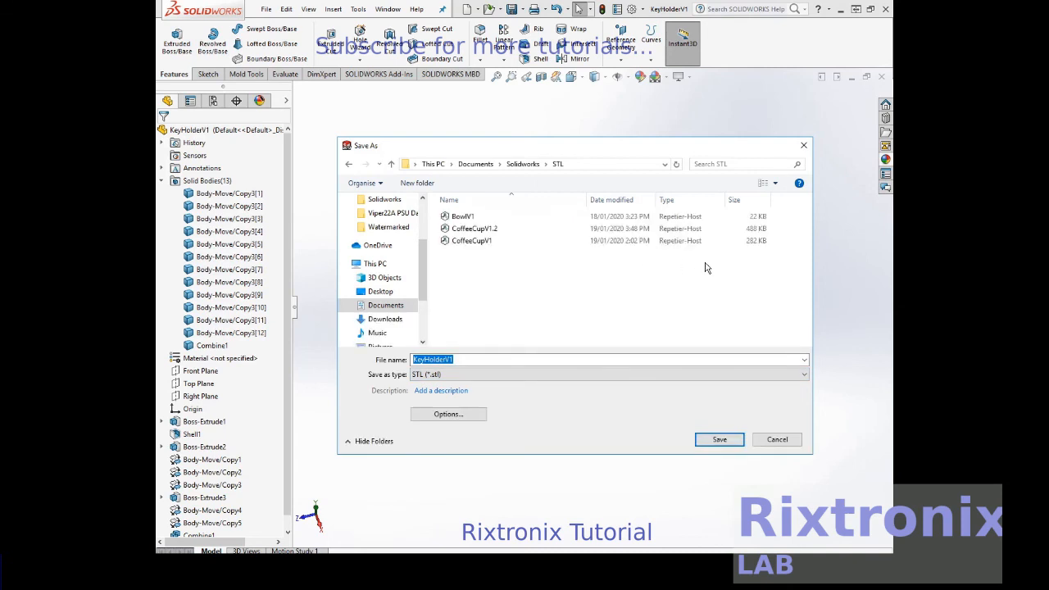
pyautogui.click(717, 440)
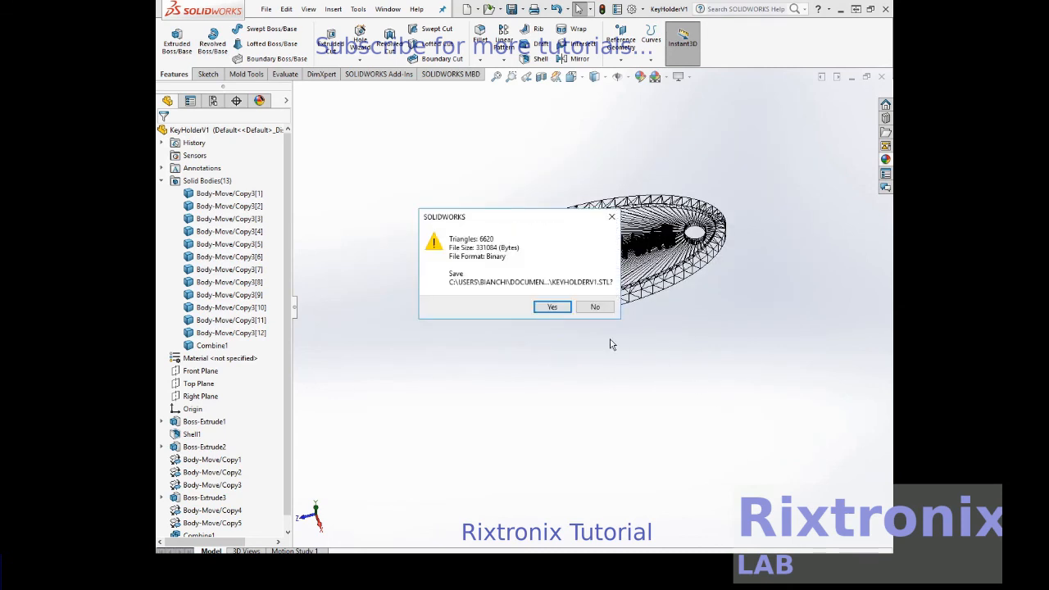
pyautogui.click(555, 308)
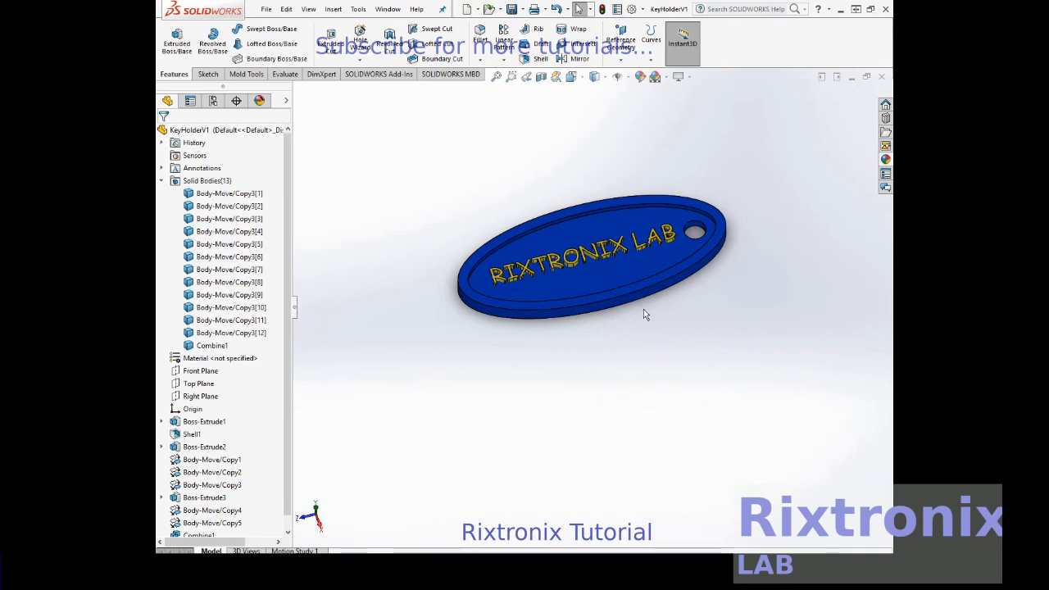
# - Save the key holder part once more in its own file
pyautogui.click(266, 9)
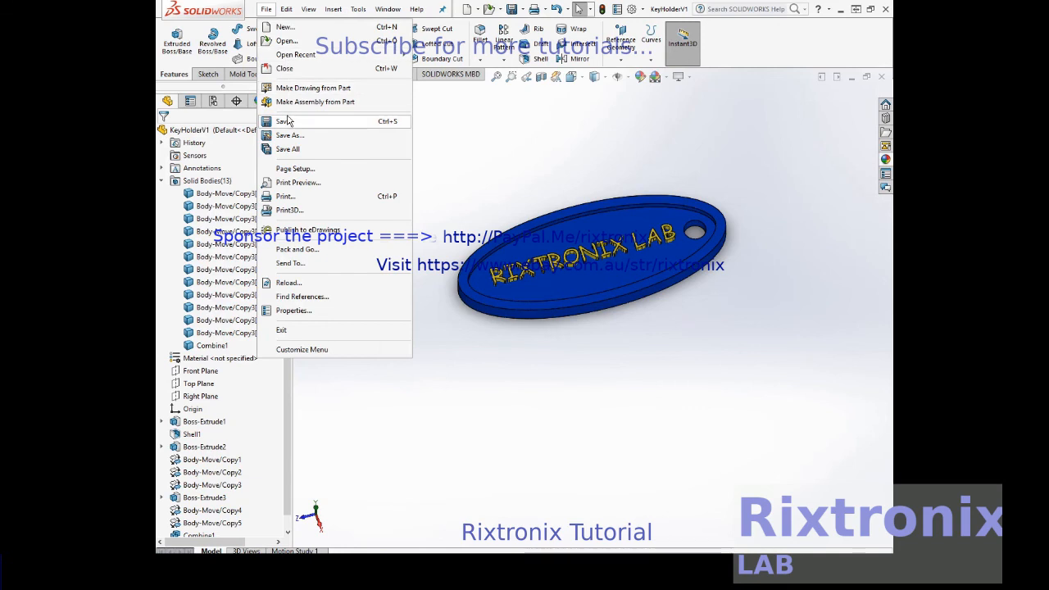
pyautogui.click(287, 121)
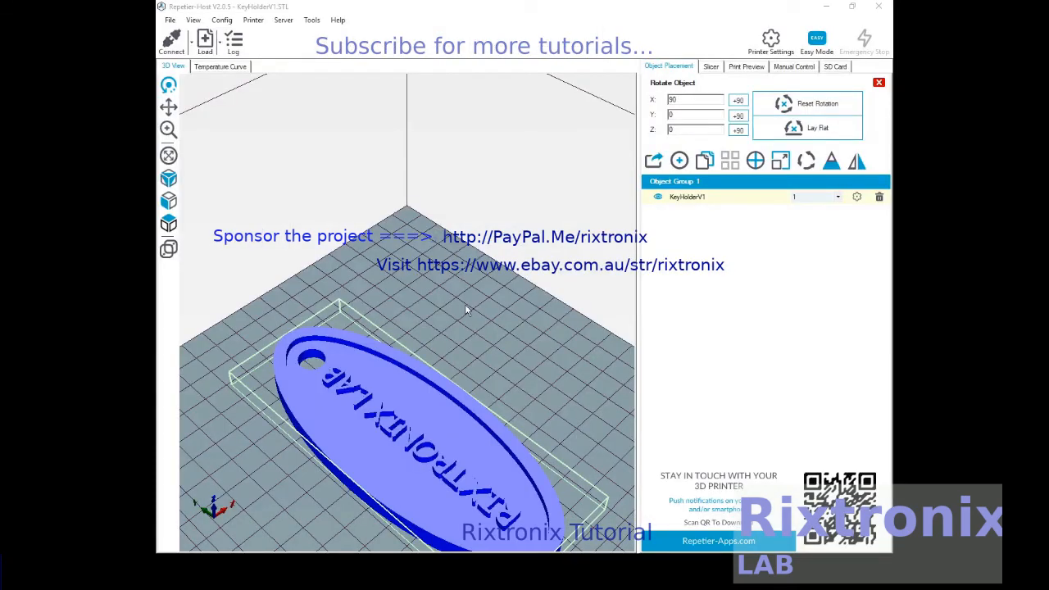
pyautogui.scroll(3, 465, 310)
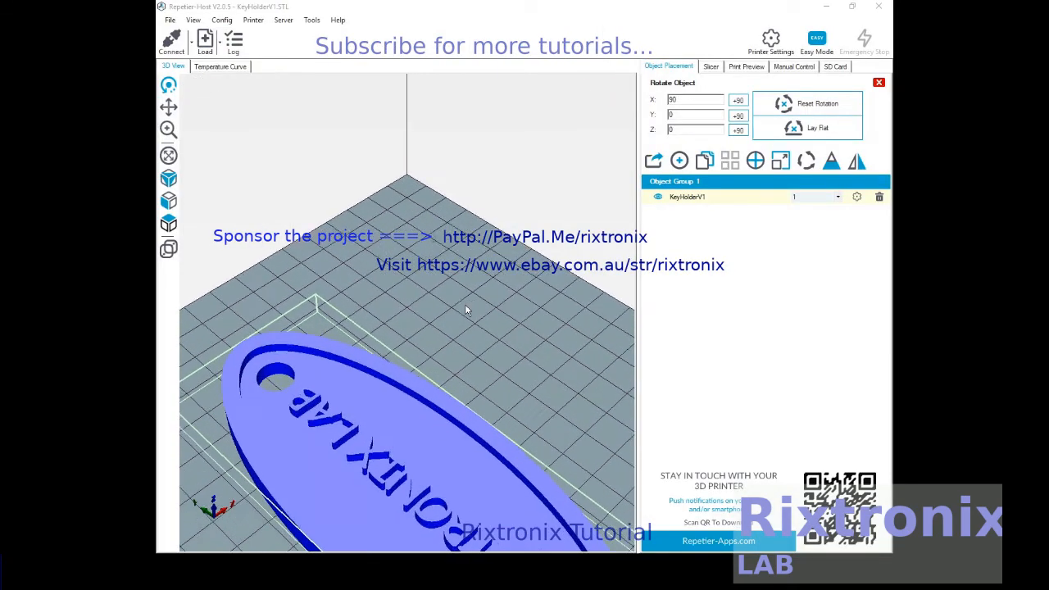
pyautogui.scroll(-3, 465, 310)
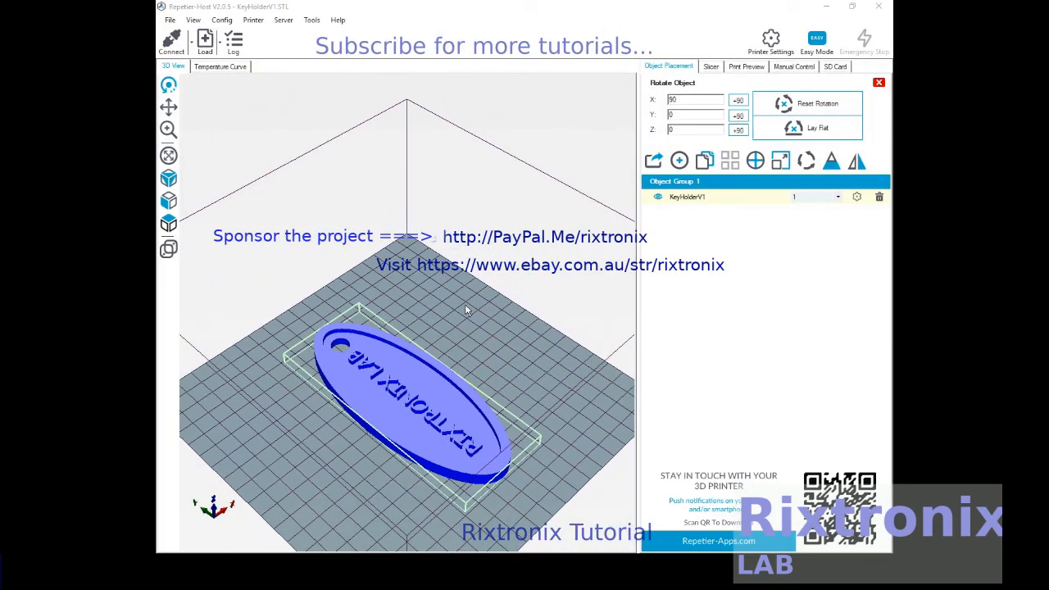